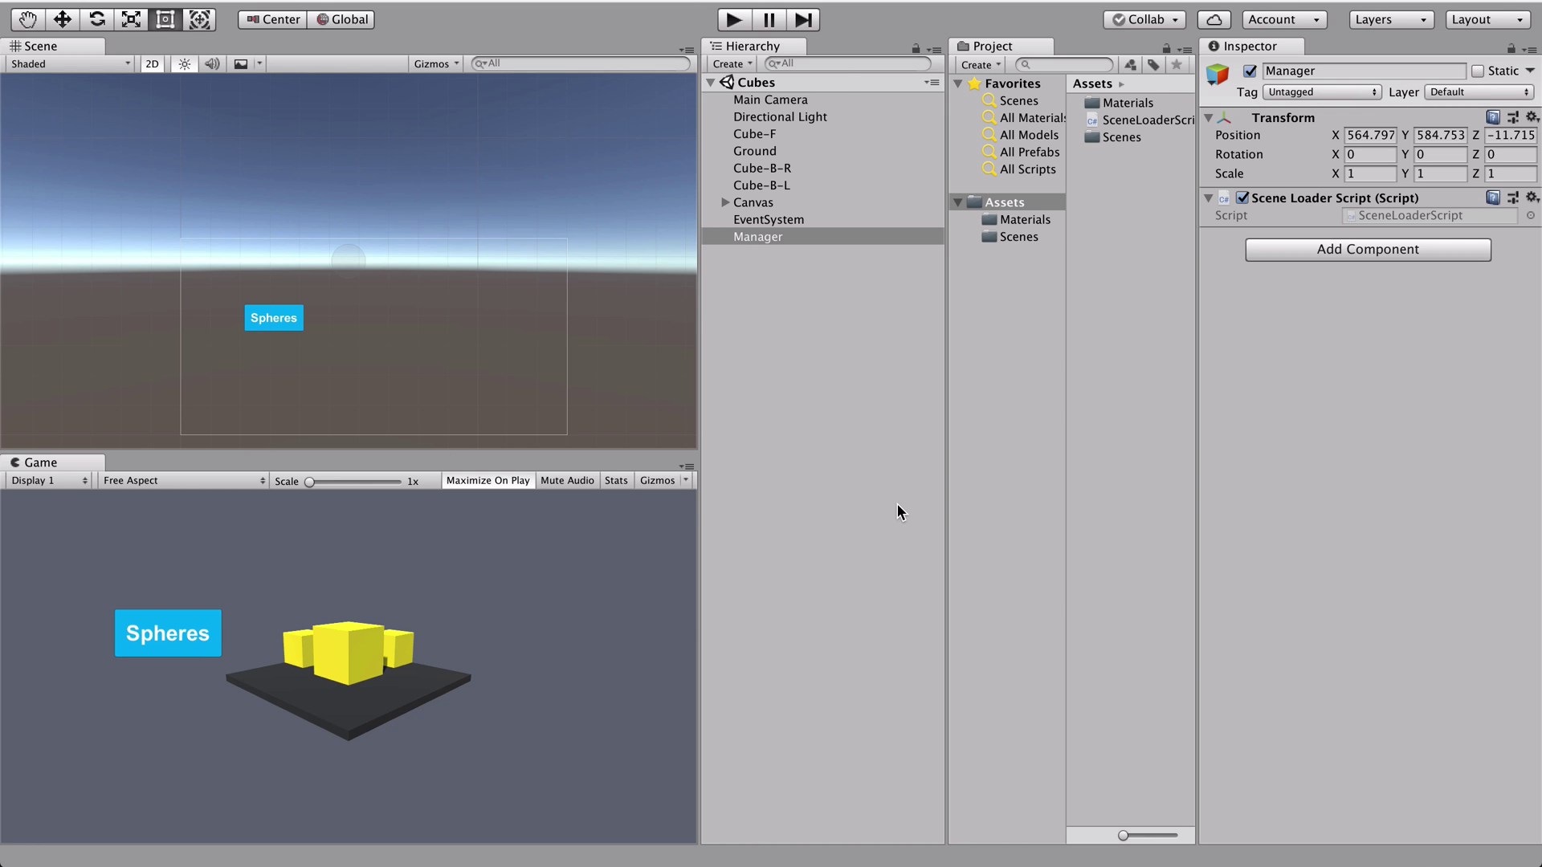
# Deselect the Manager object in the Hierarchy so the Inspector shows no object properties.
pyautogui.click(898, 505)
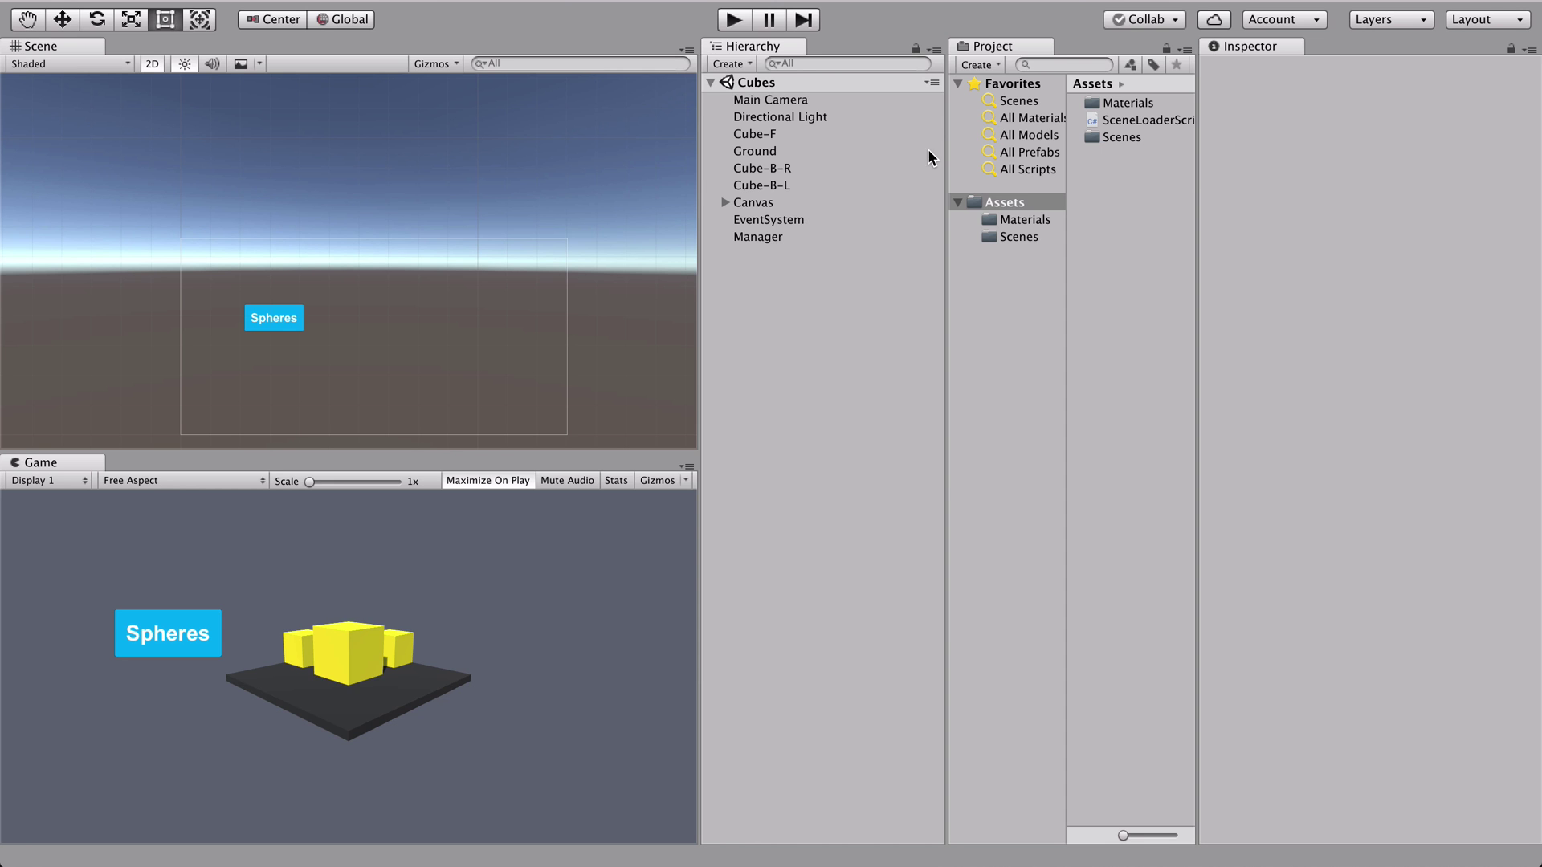
pyautogui.hotkey('ctrl', 'p')
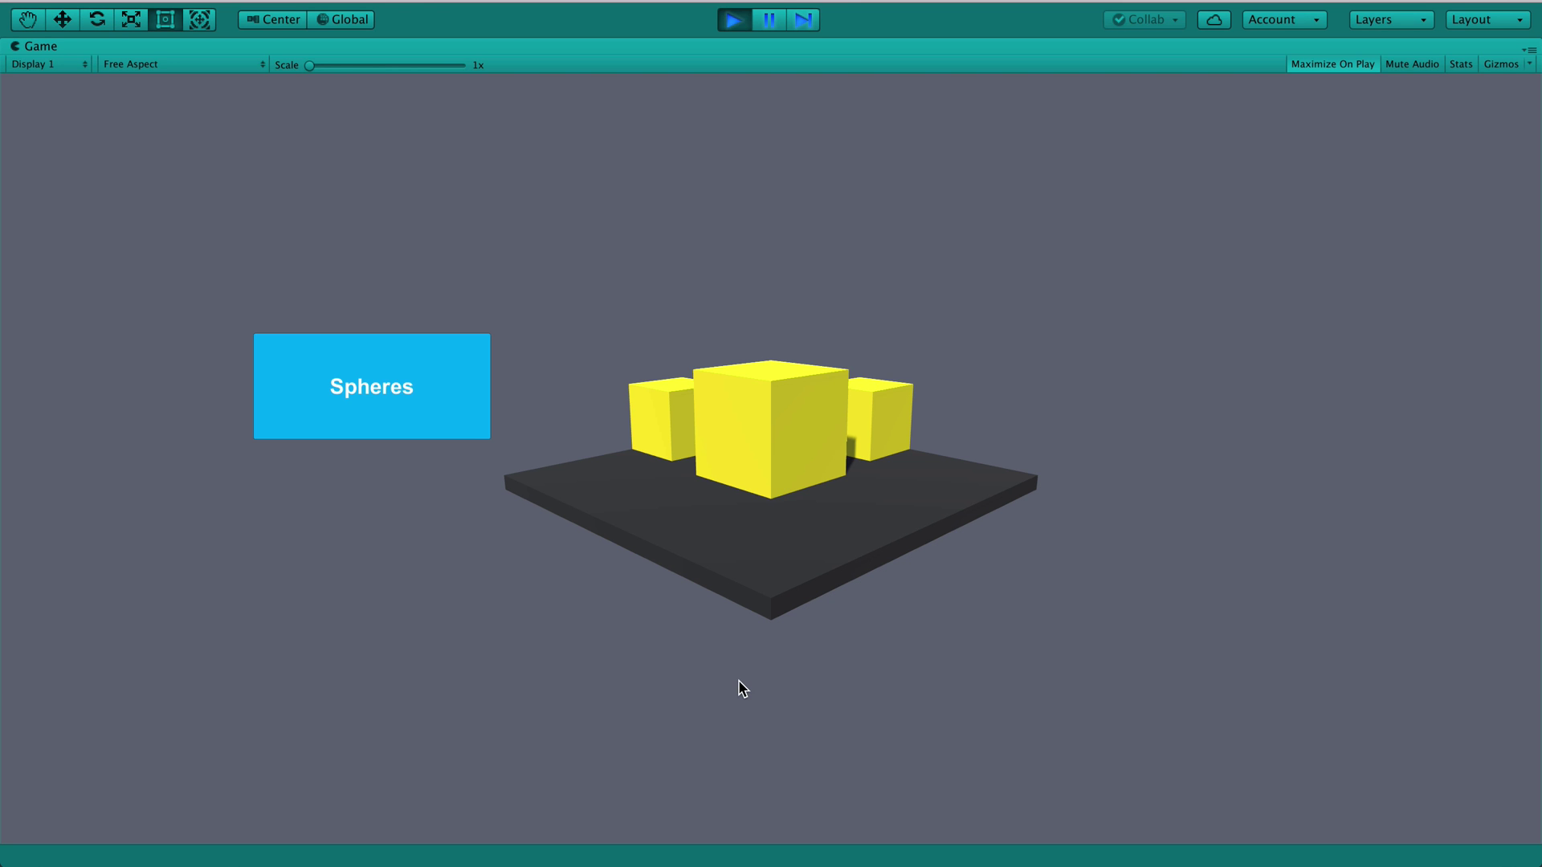
pyautogui.click(394, 371)
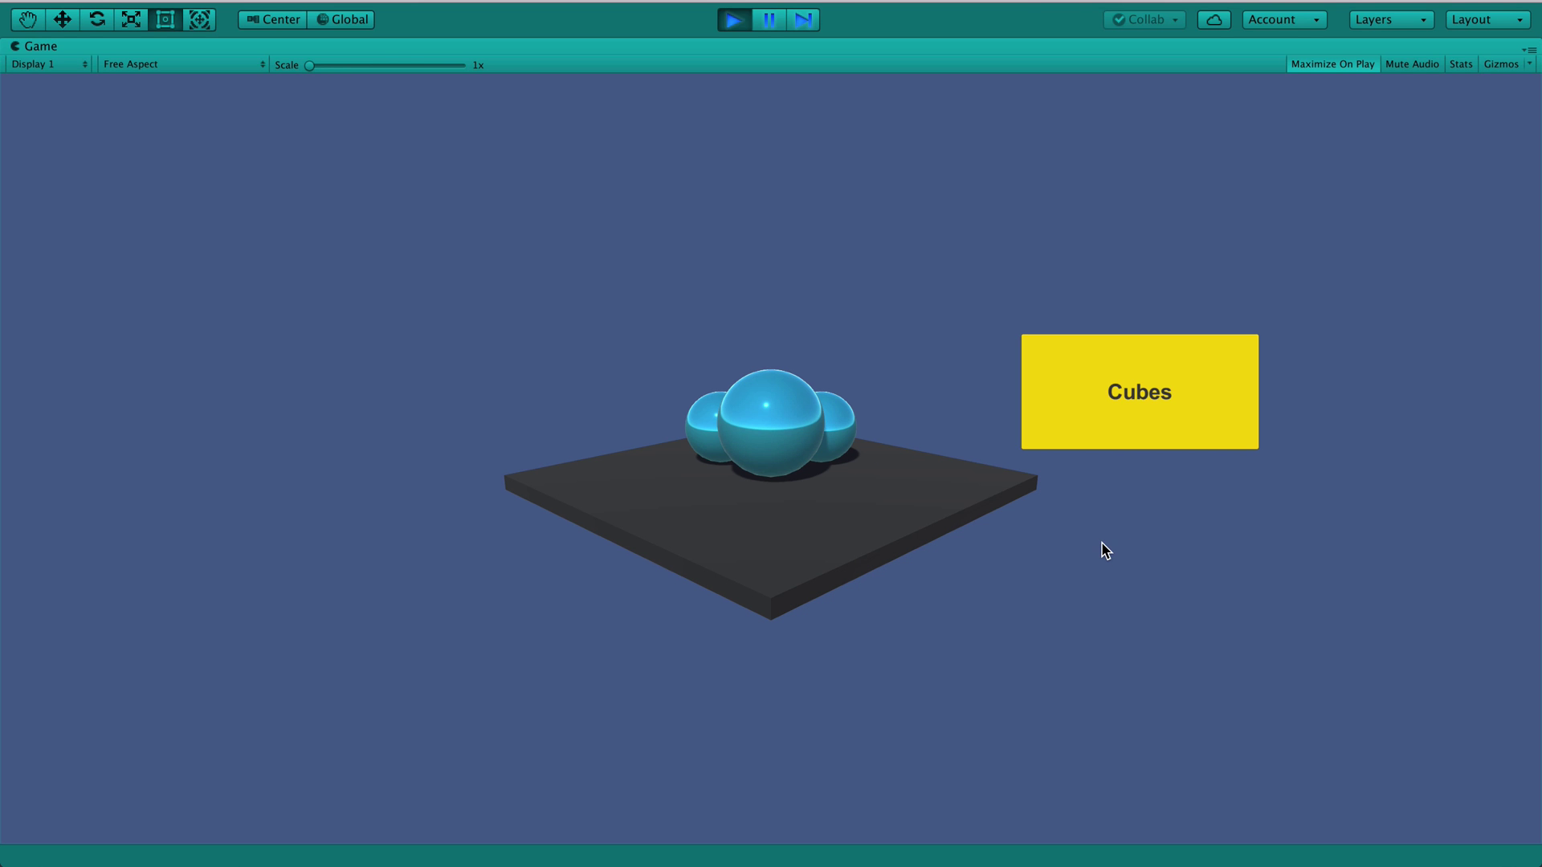
pyautogui.click(1159, 415)
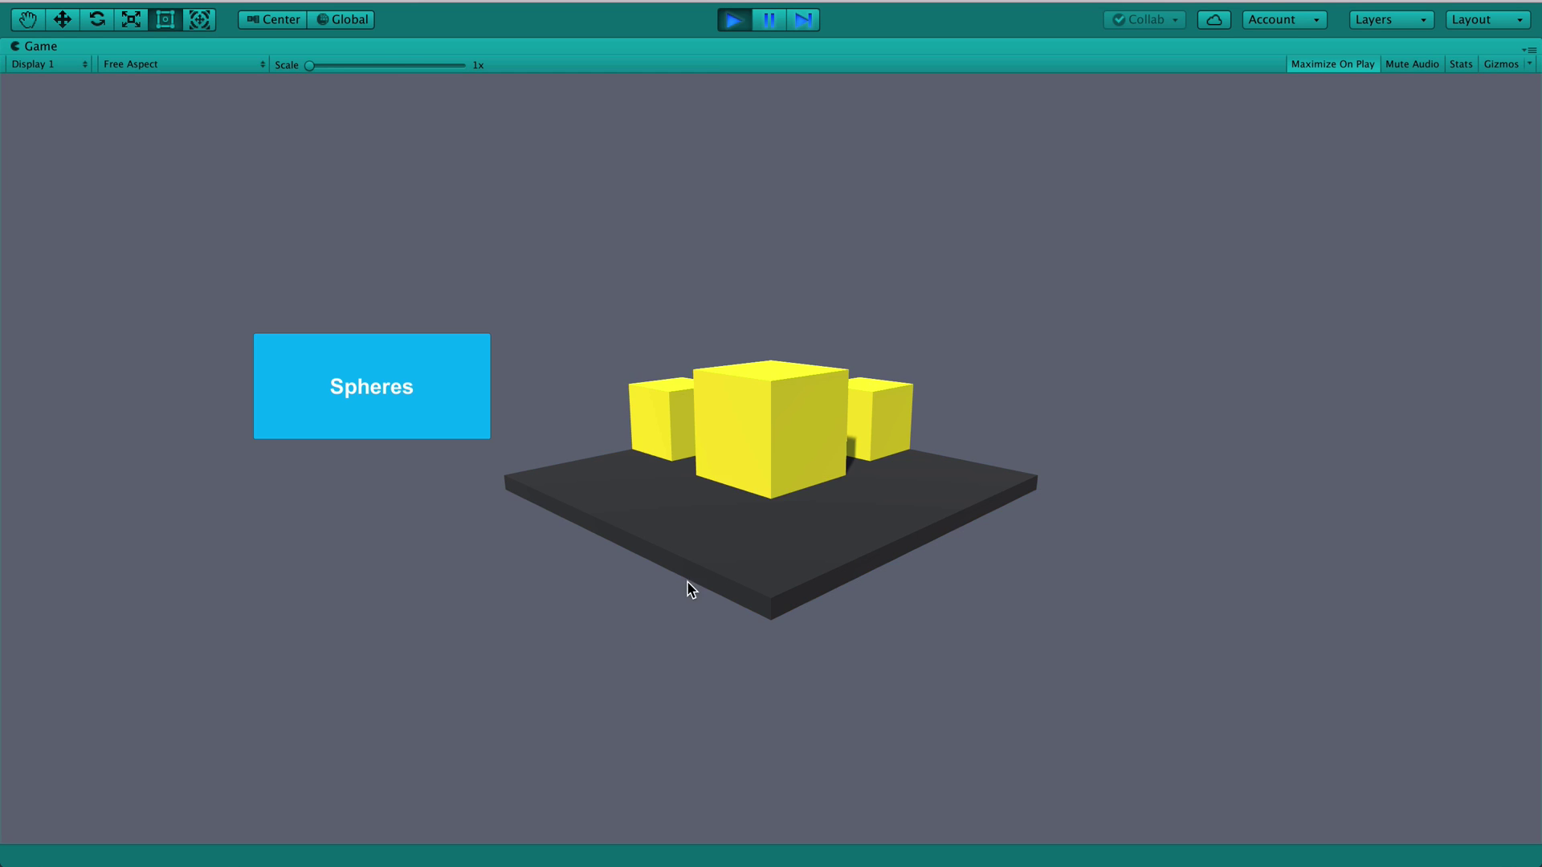
pyautogui.hotkey('ctrl', 'p')
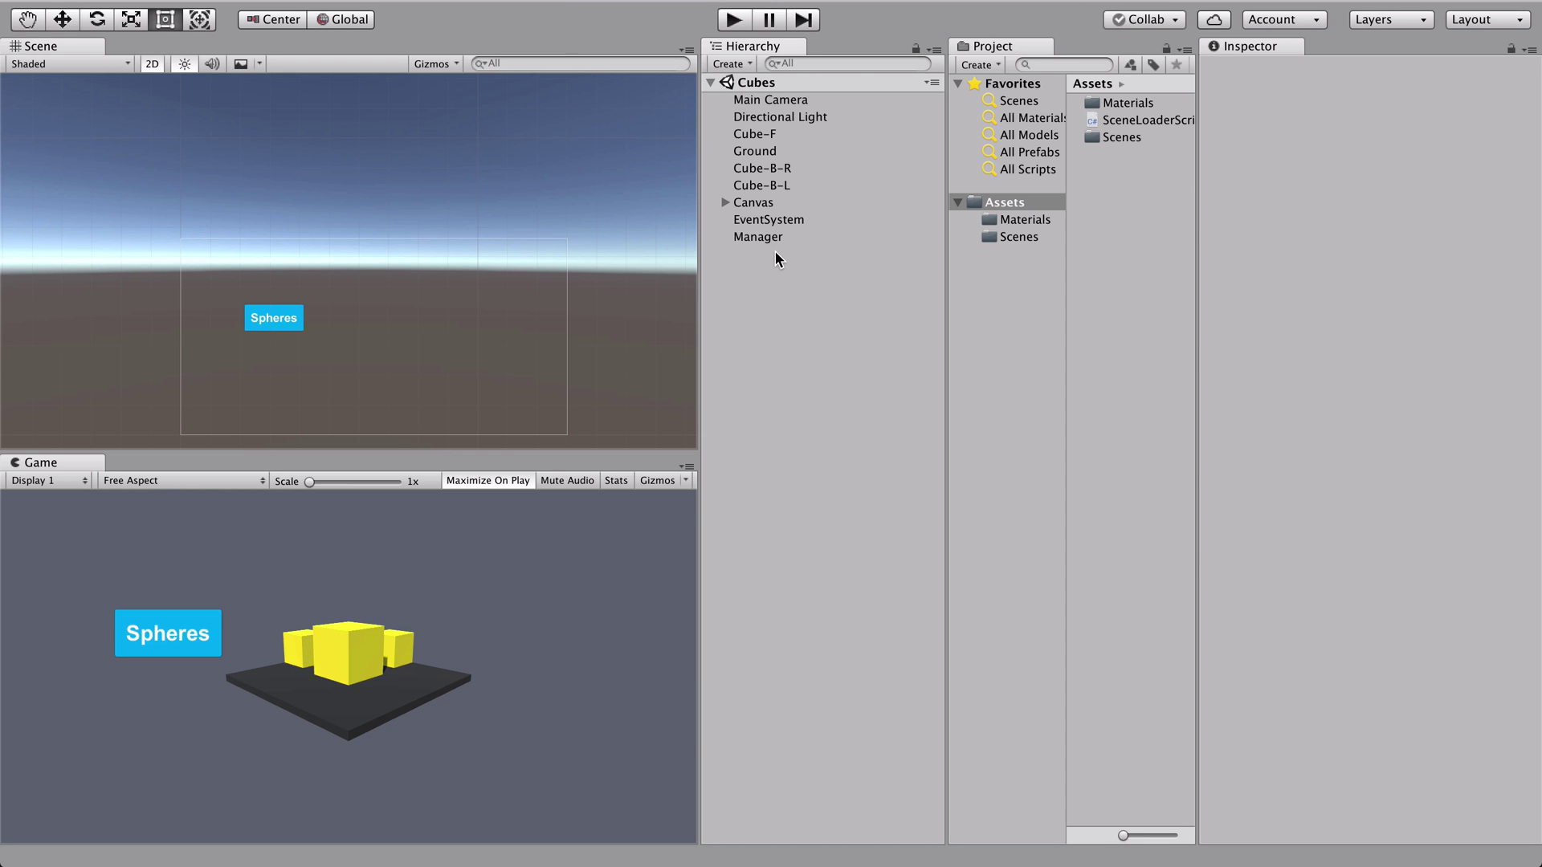
# Select Canvas, then Manager, to reveal the attached Scene Loader Script component in the Inspector.
pyautogui.click(783, 203)
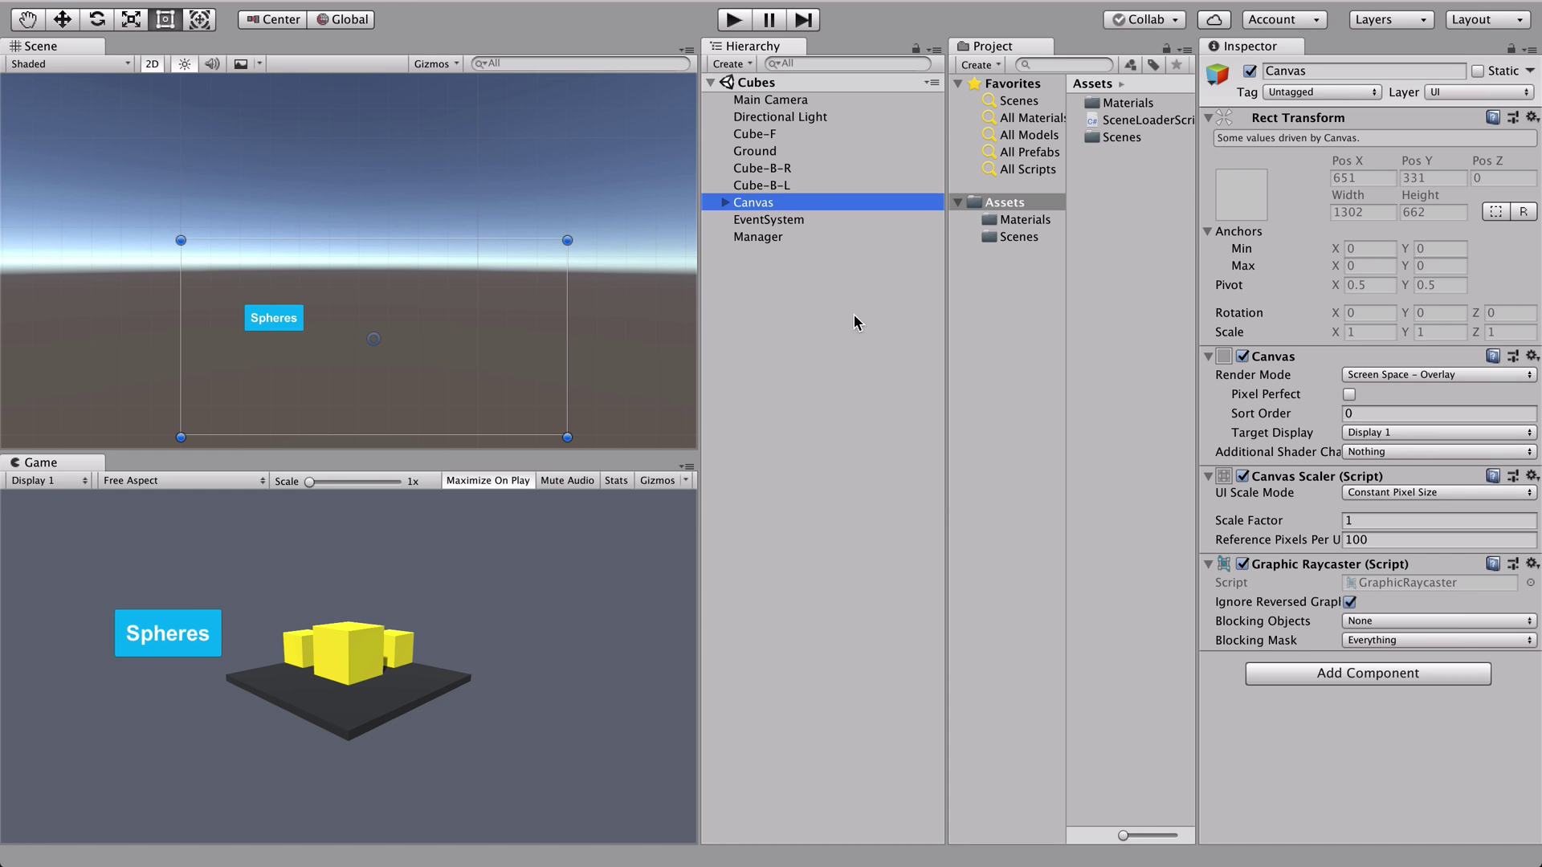
pyautogui.click(808, 232)
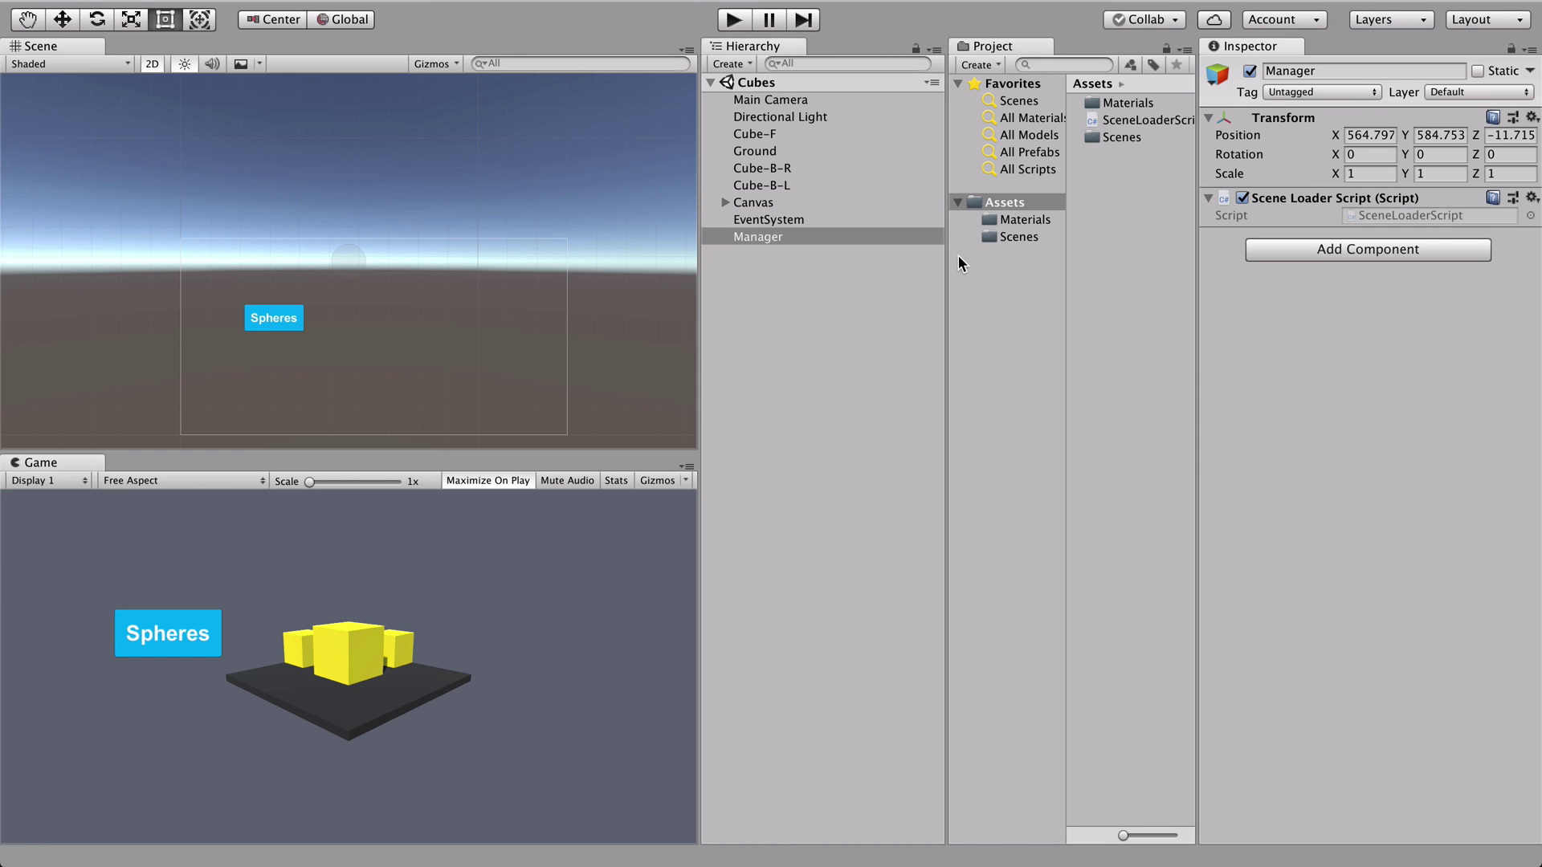
# Open SceneLoaderScript and add 'using UnityEngine.SceneManagement;' below the existing using directives.
pyautogui.doubleClick(1399, 217)
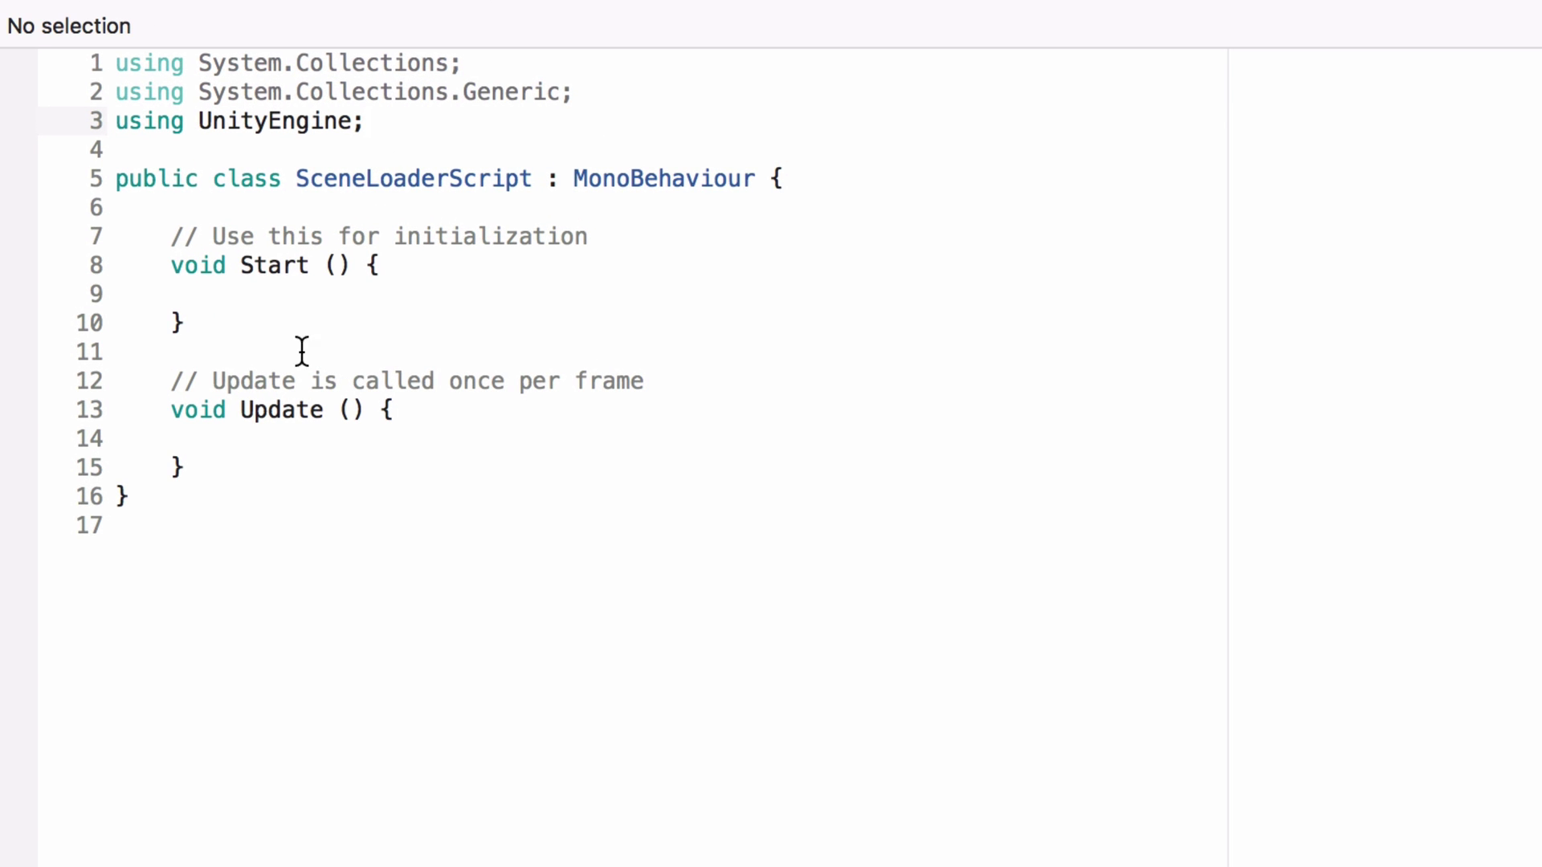
pyautogui.click(514, 299)
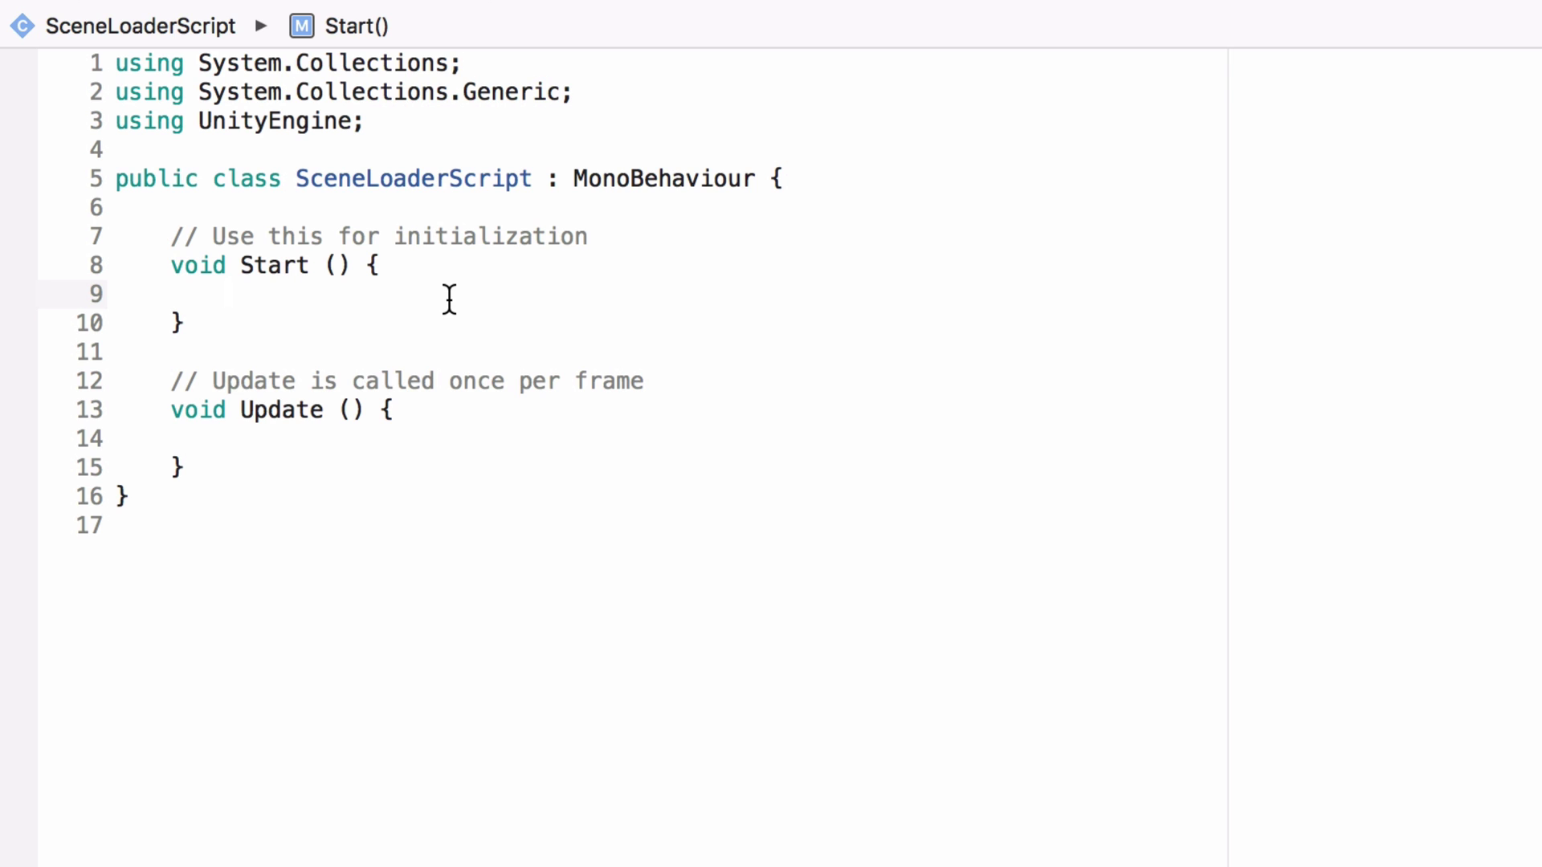
pyautogui.click(386, 137)
pyautogui.press('Return')
pyautogui.press('Up')
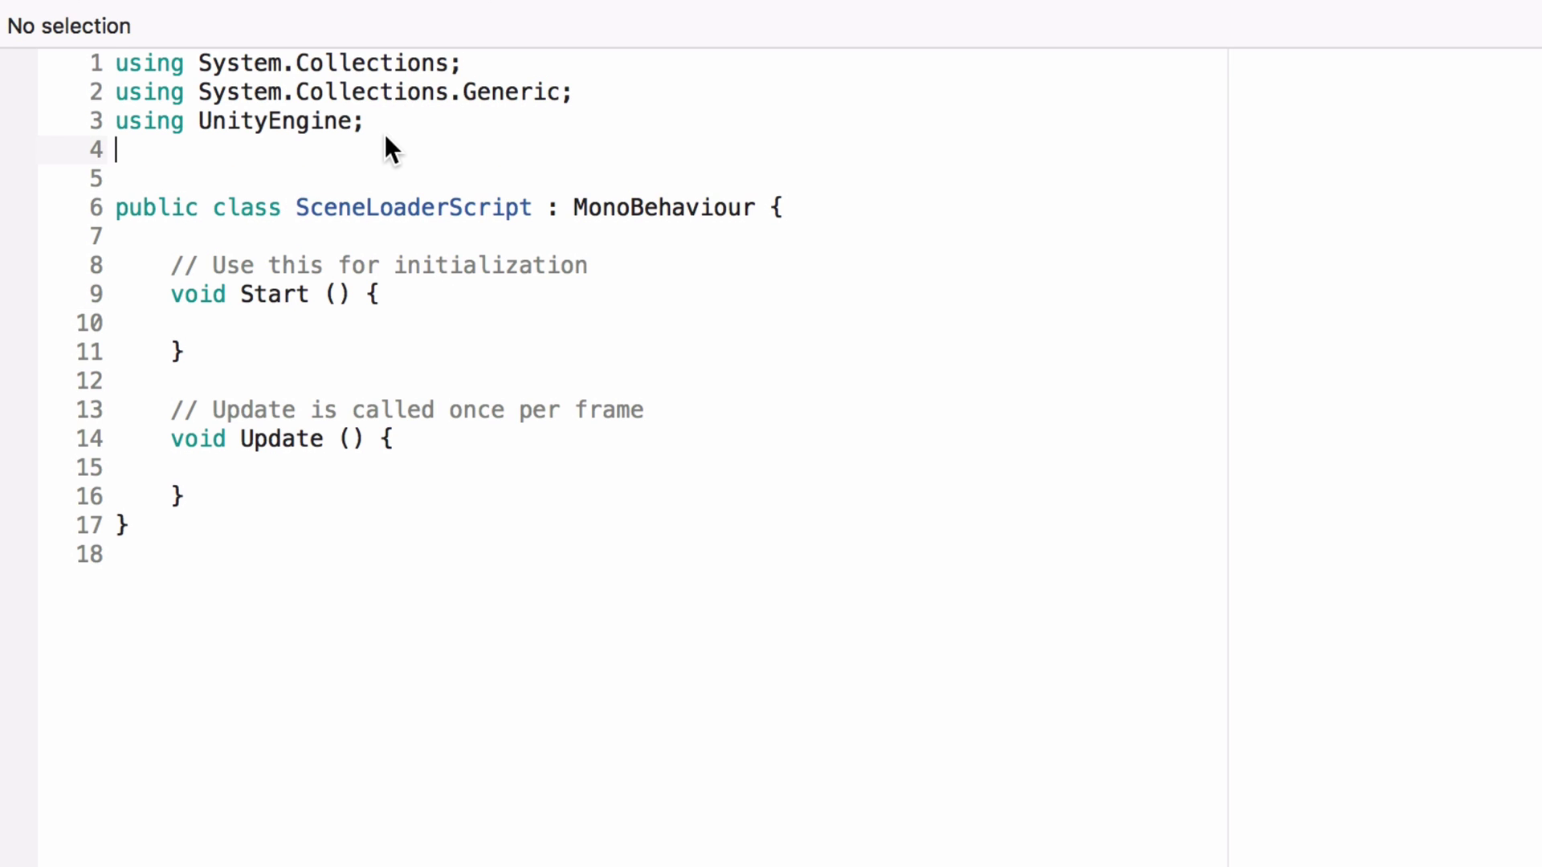
pyautogui.write('using ')
pyautogui.write('Unirt')
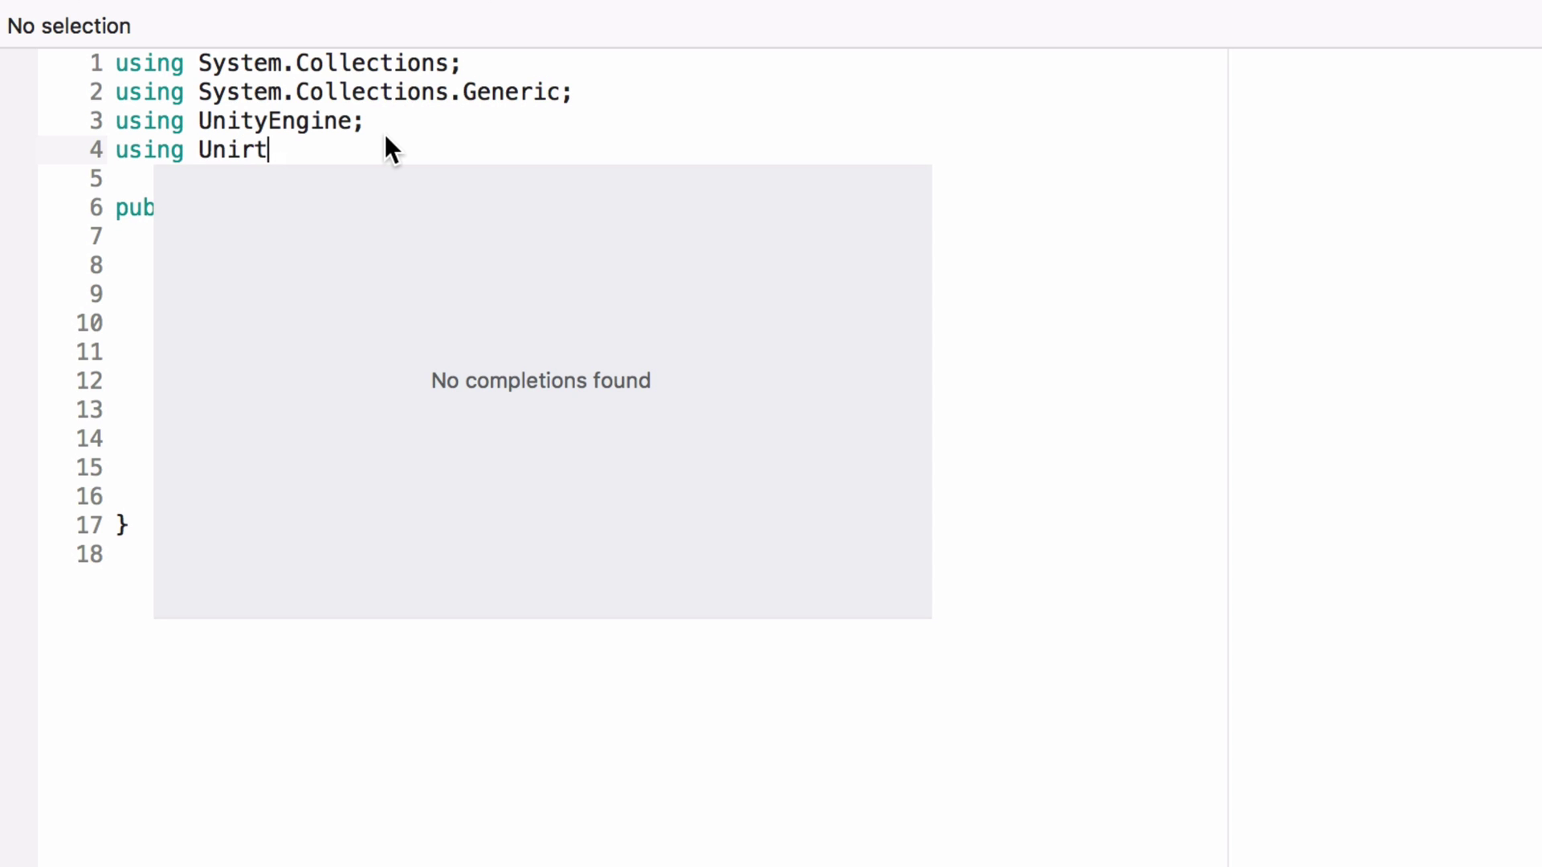
pyautogui.press('BackSpace')
pyautogui.press('BackSpace')
pyautogui.write('tyEngine')
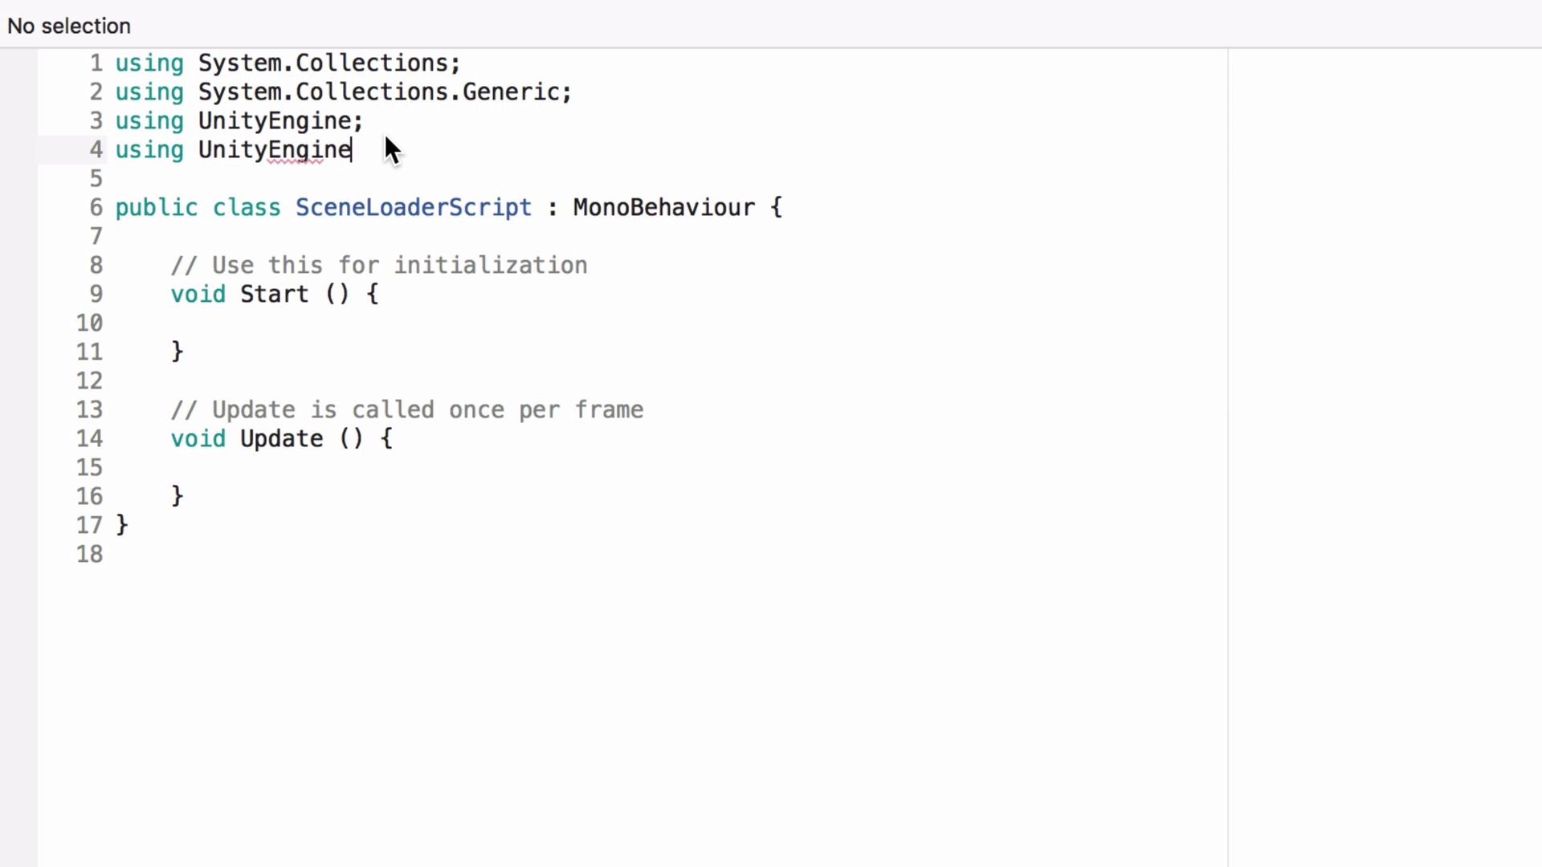
pyautogui.write('.SceneMama')
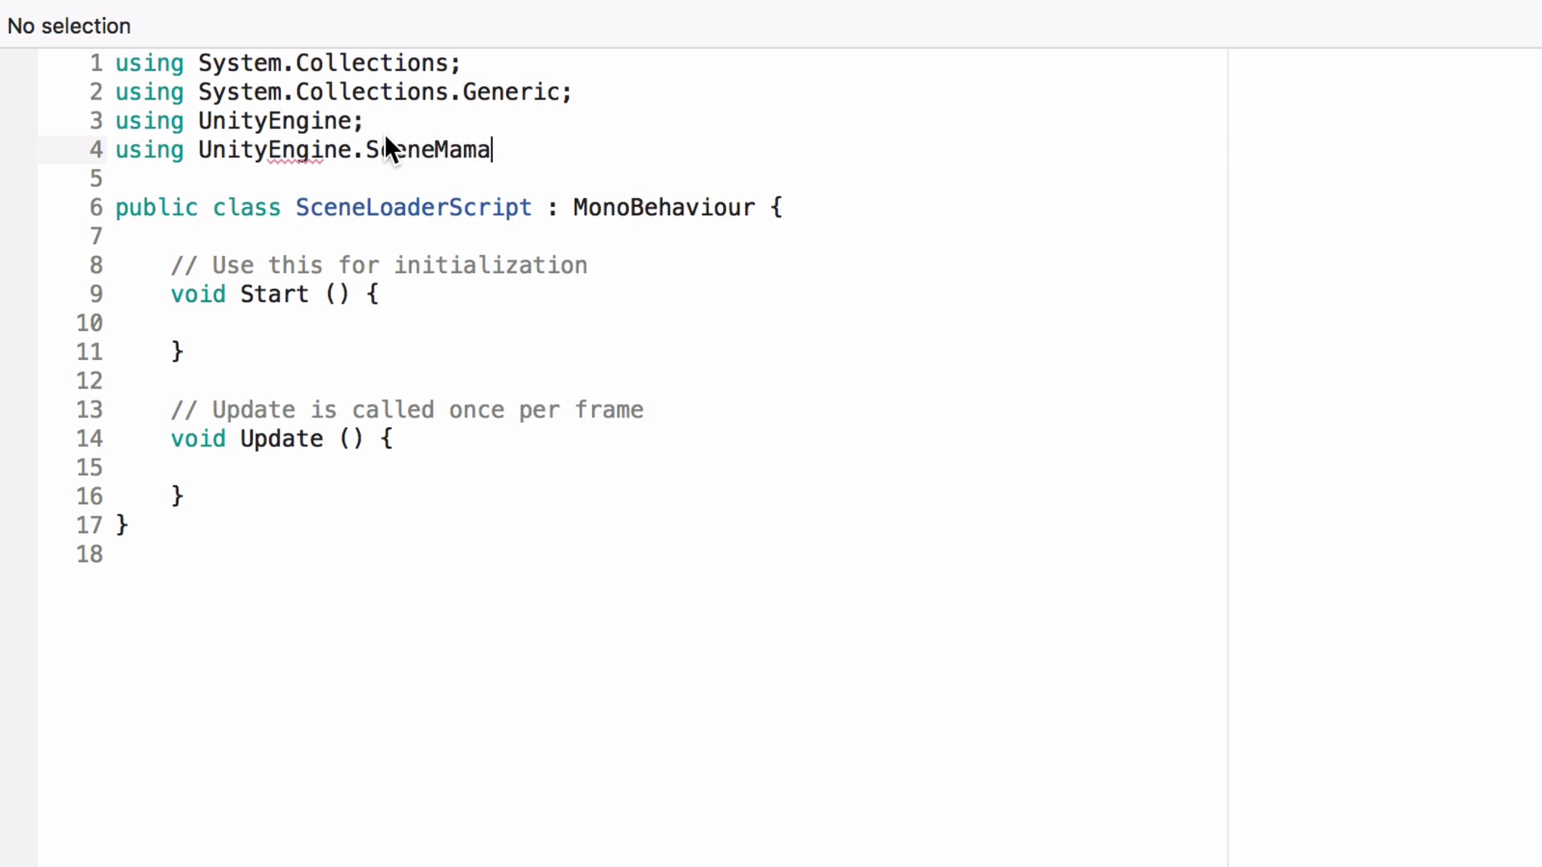
pyautogui.press('BackSpace')
pyautogui.press('BackSpace')
pyautogui.write('nagementl')
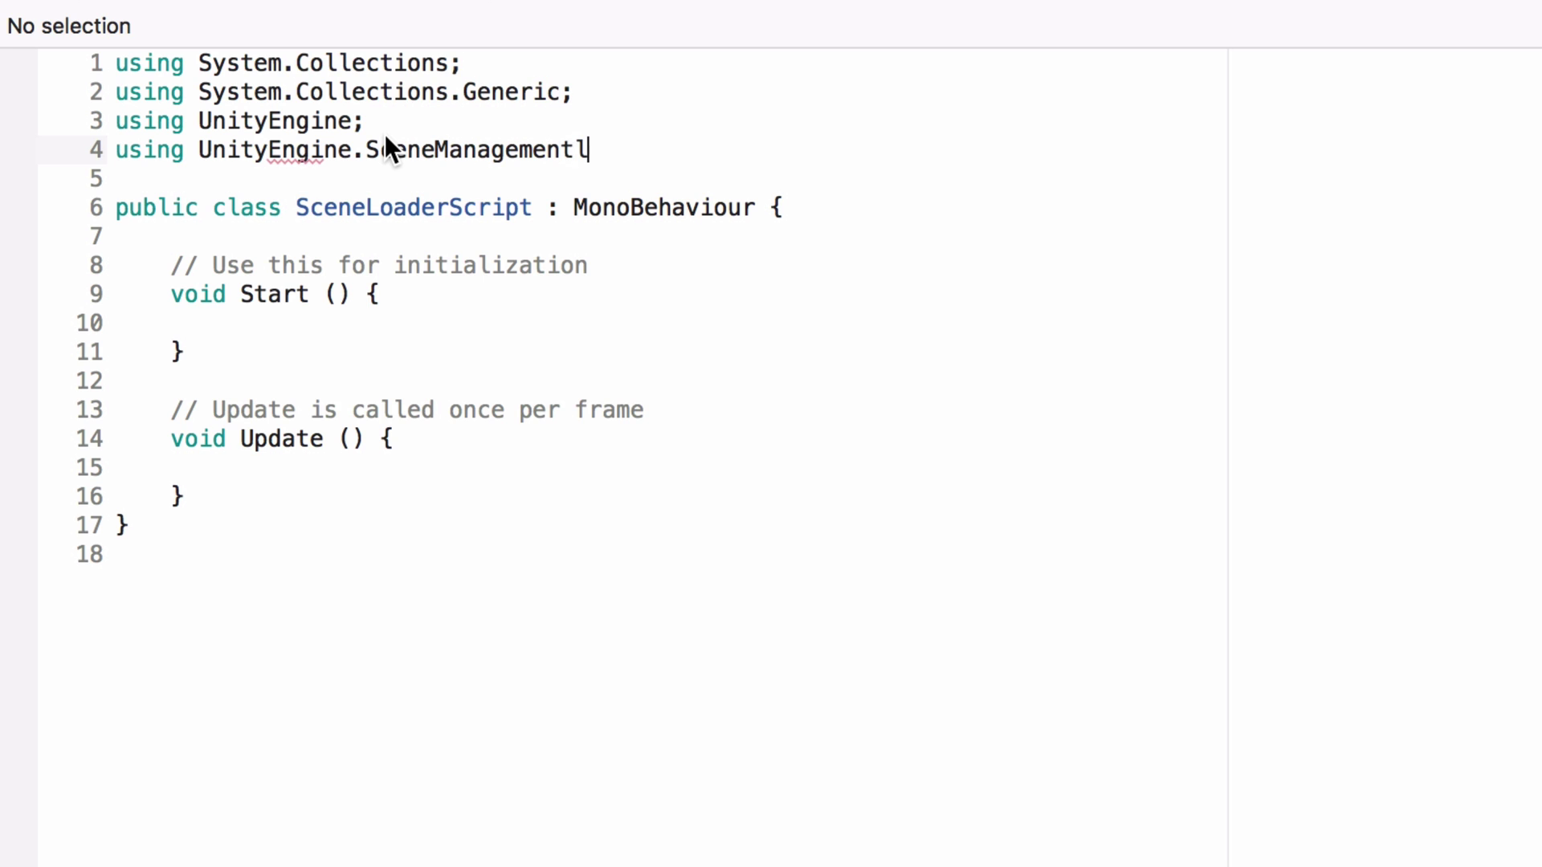
pyautogui.press('BackSpace')
pyautogui.write(';')
# Add an empty SceneManager.LoadScene() call inside the Start() method.
pyautogui.press('Down')
pyautogui.press('Down')
pyautogui.press('Down')
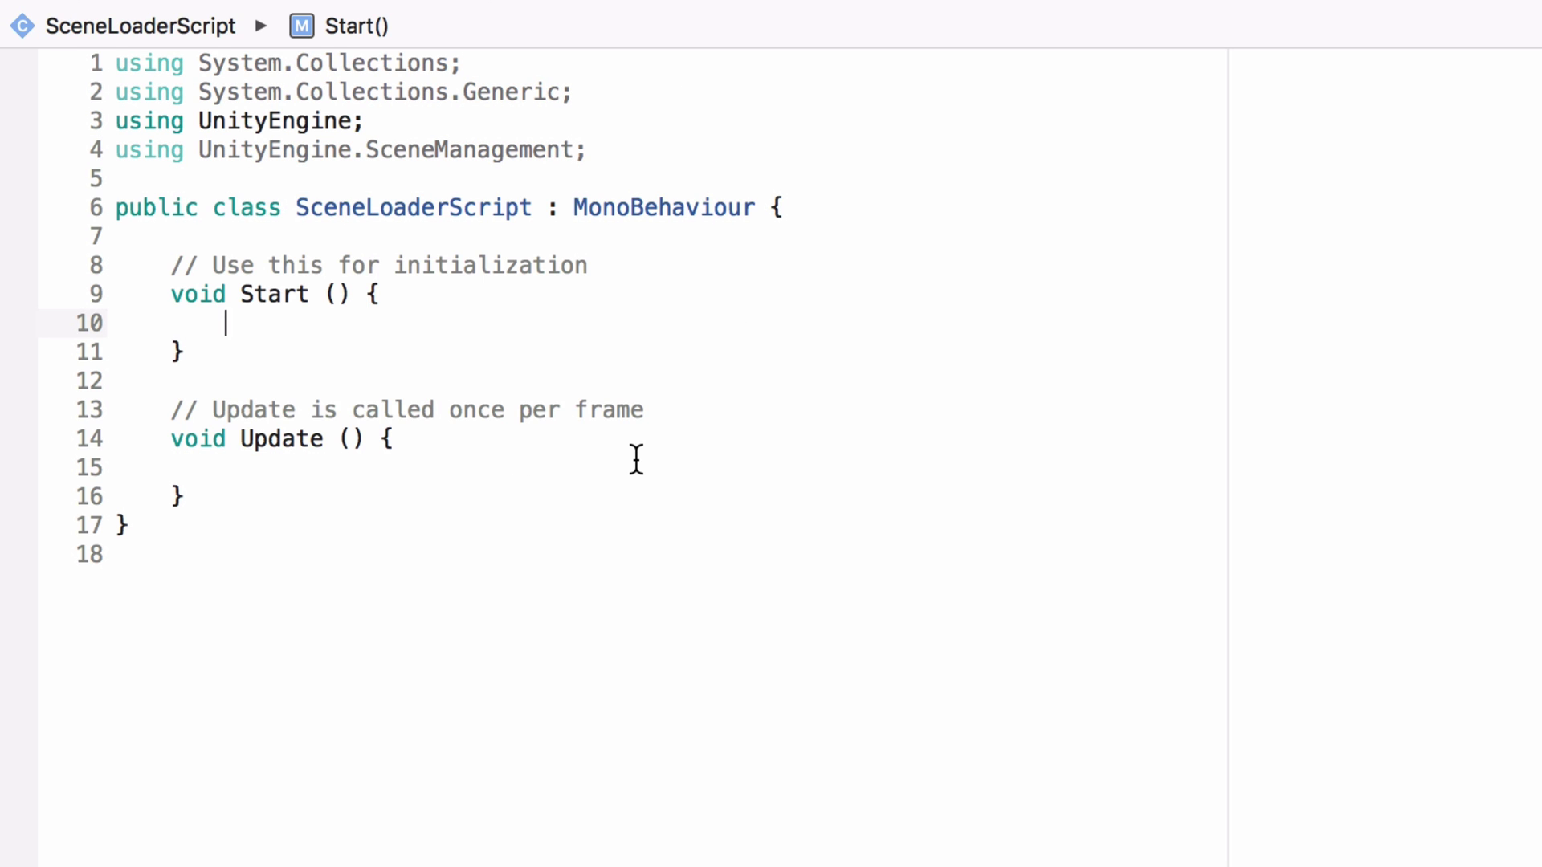
pyautogui.write('Scene')
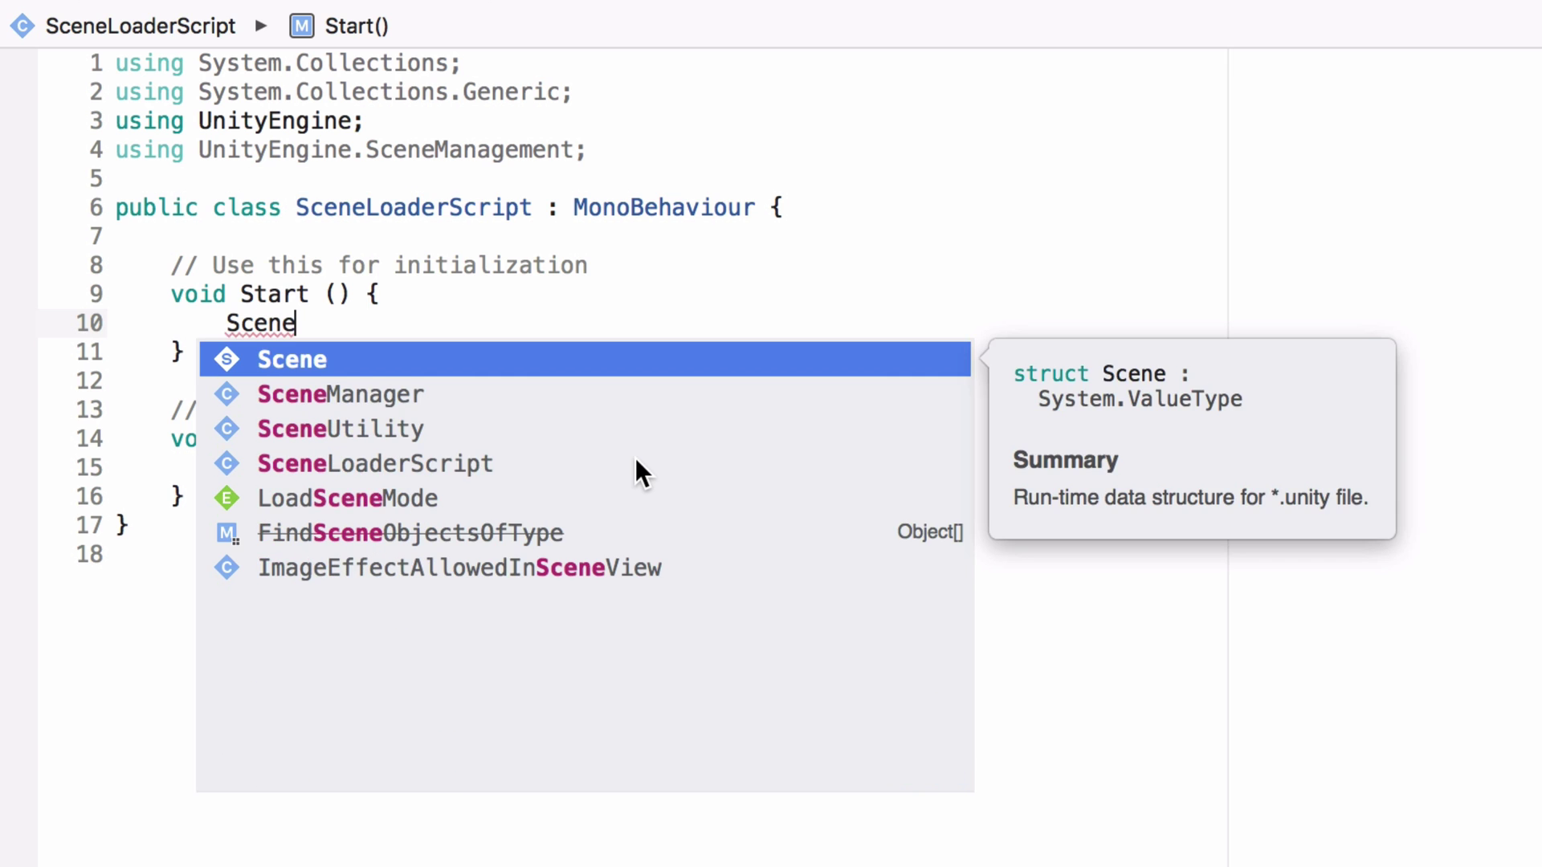
pyautogui.write(' Manager.Load')
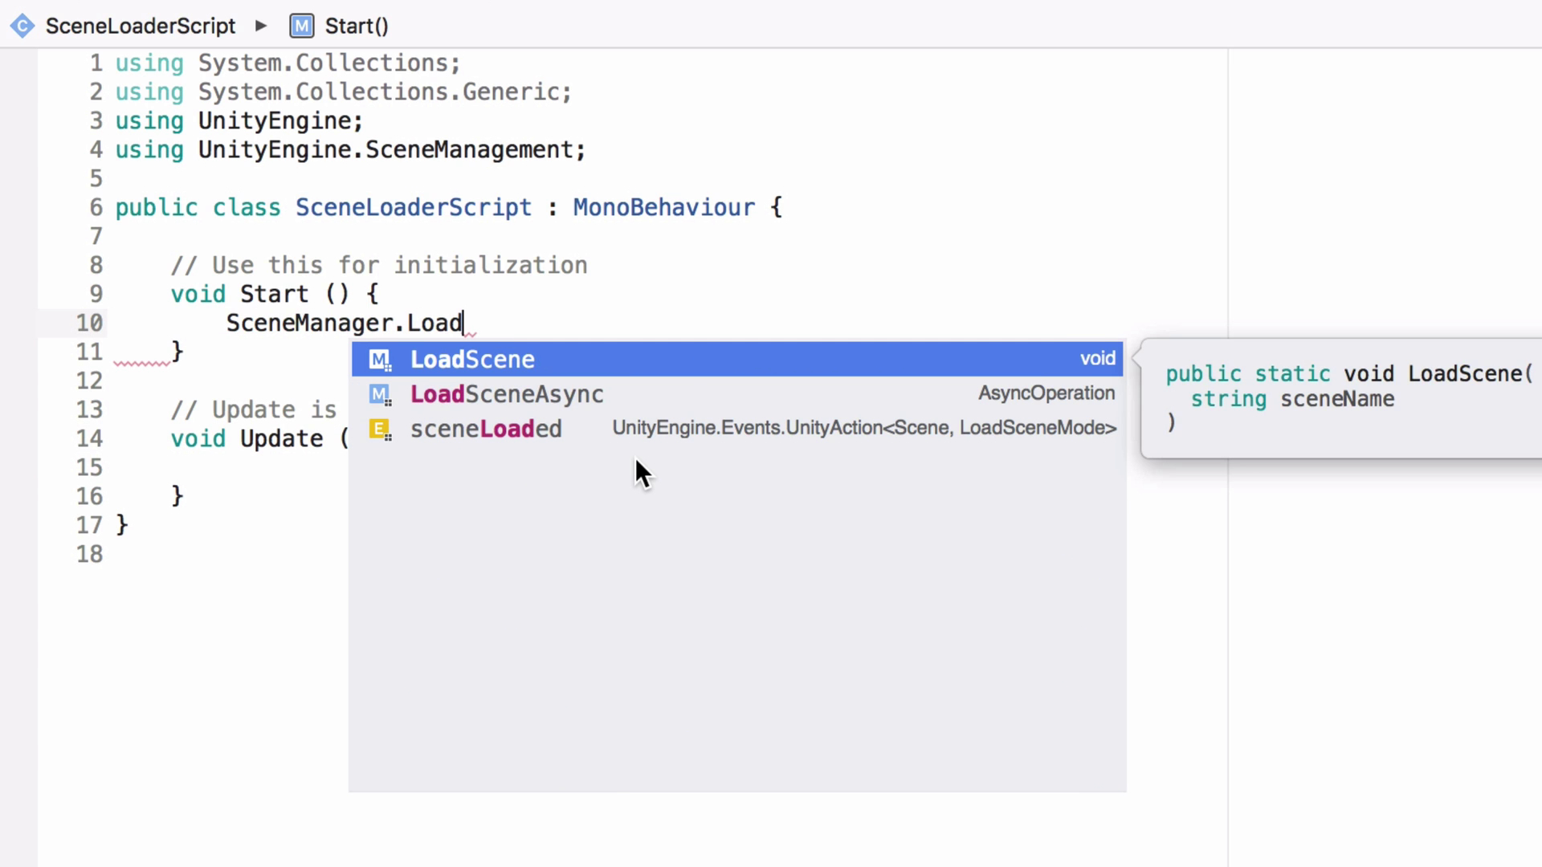
pyautogui.press('Return')
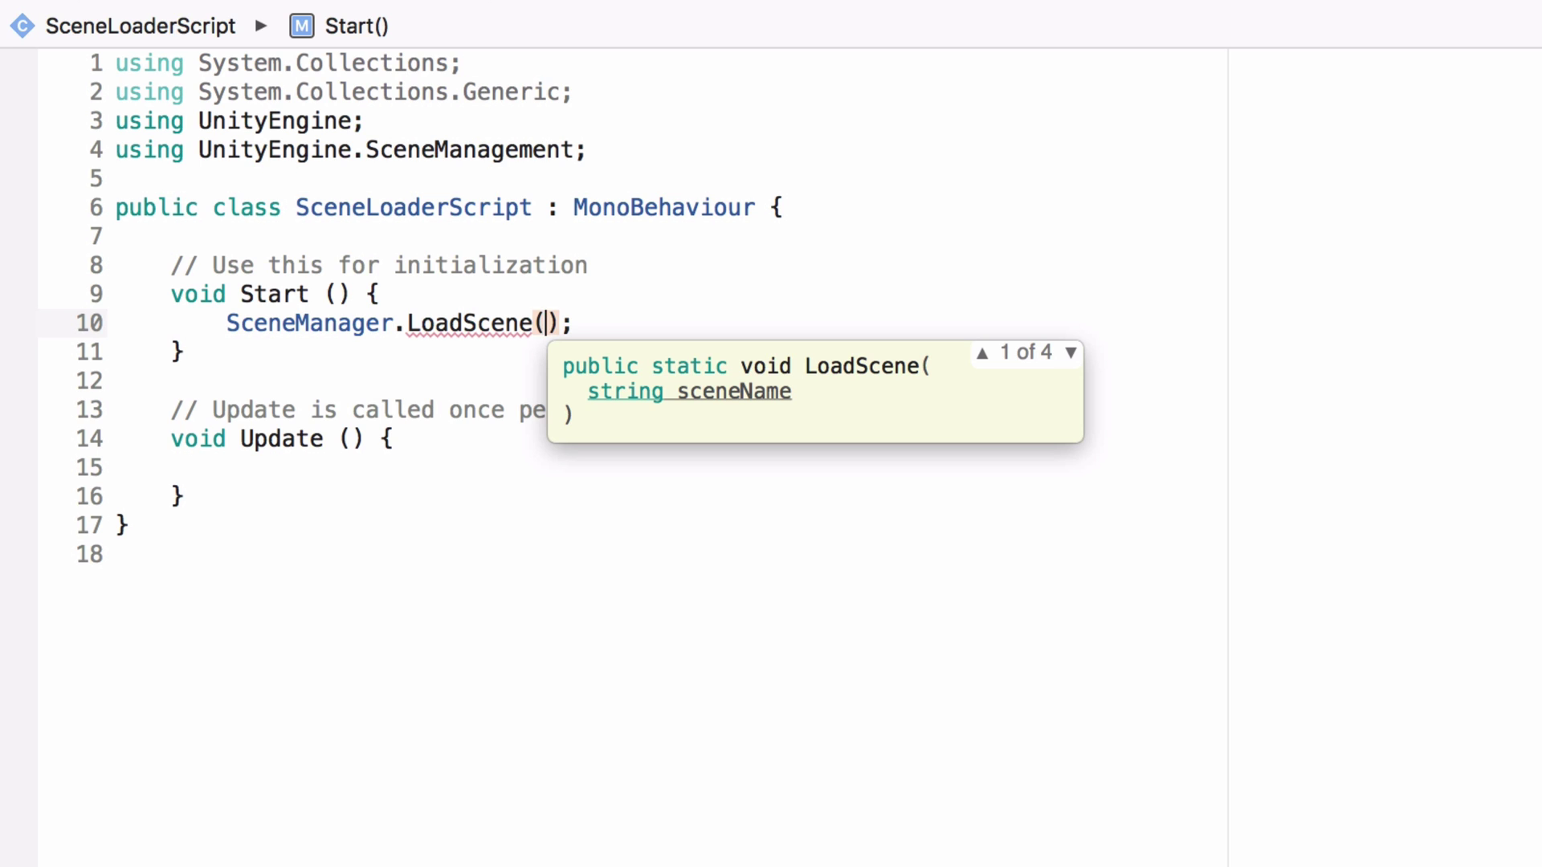
pyautogui.write('"')
pyautogui.press('BackSpace')
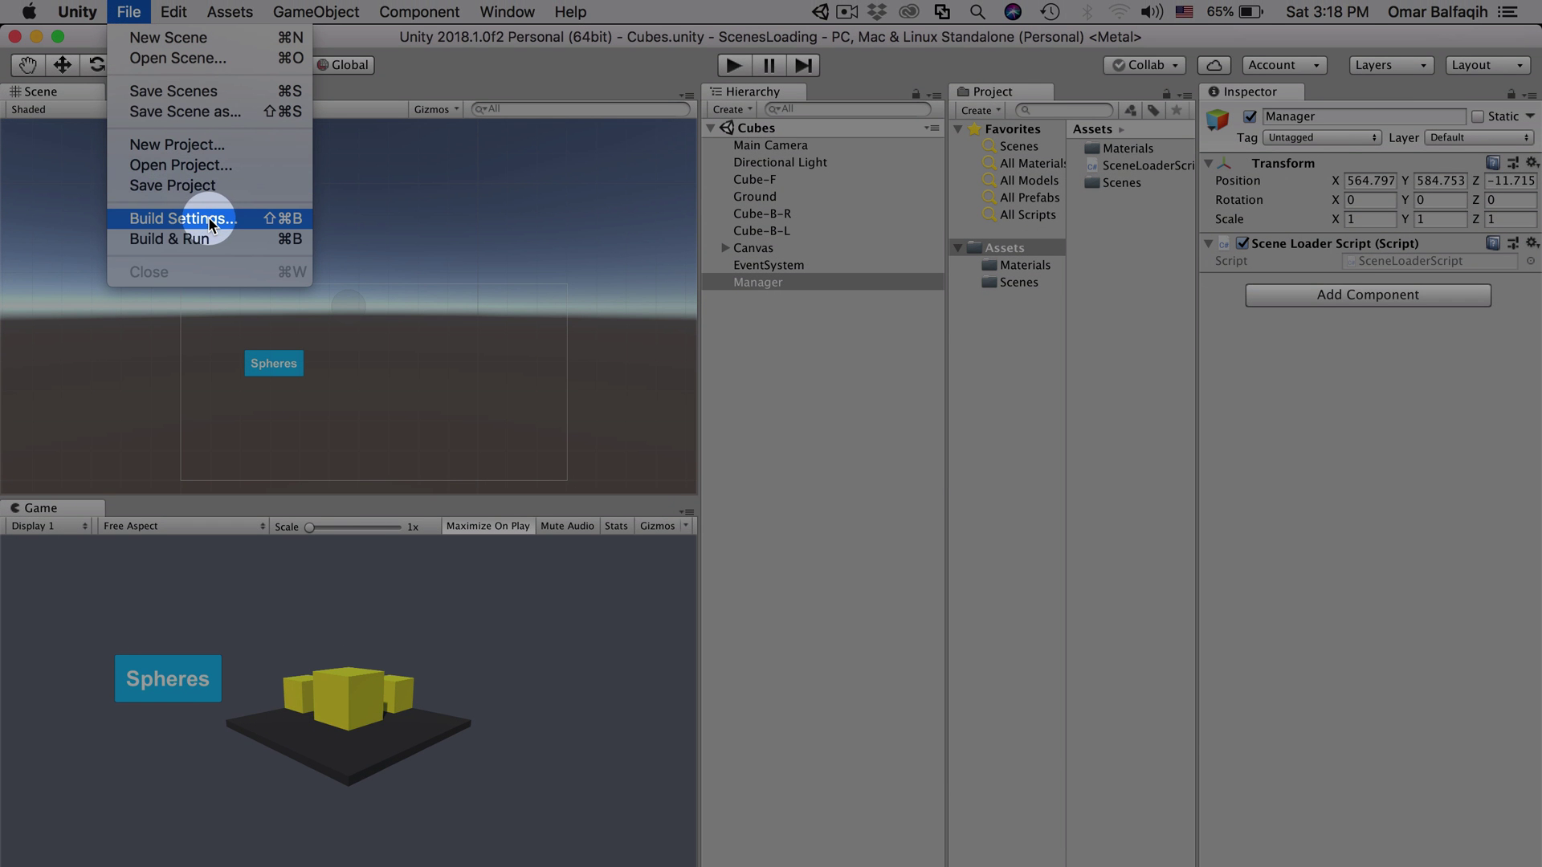
# Drag the Spheres scene from Assets/Scenes into Build Settings' Scenes In Build, after Cubes.
pyautogui.click(306, 197)
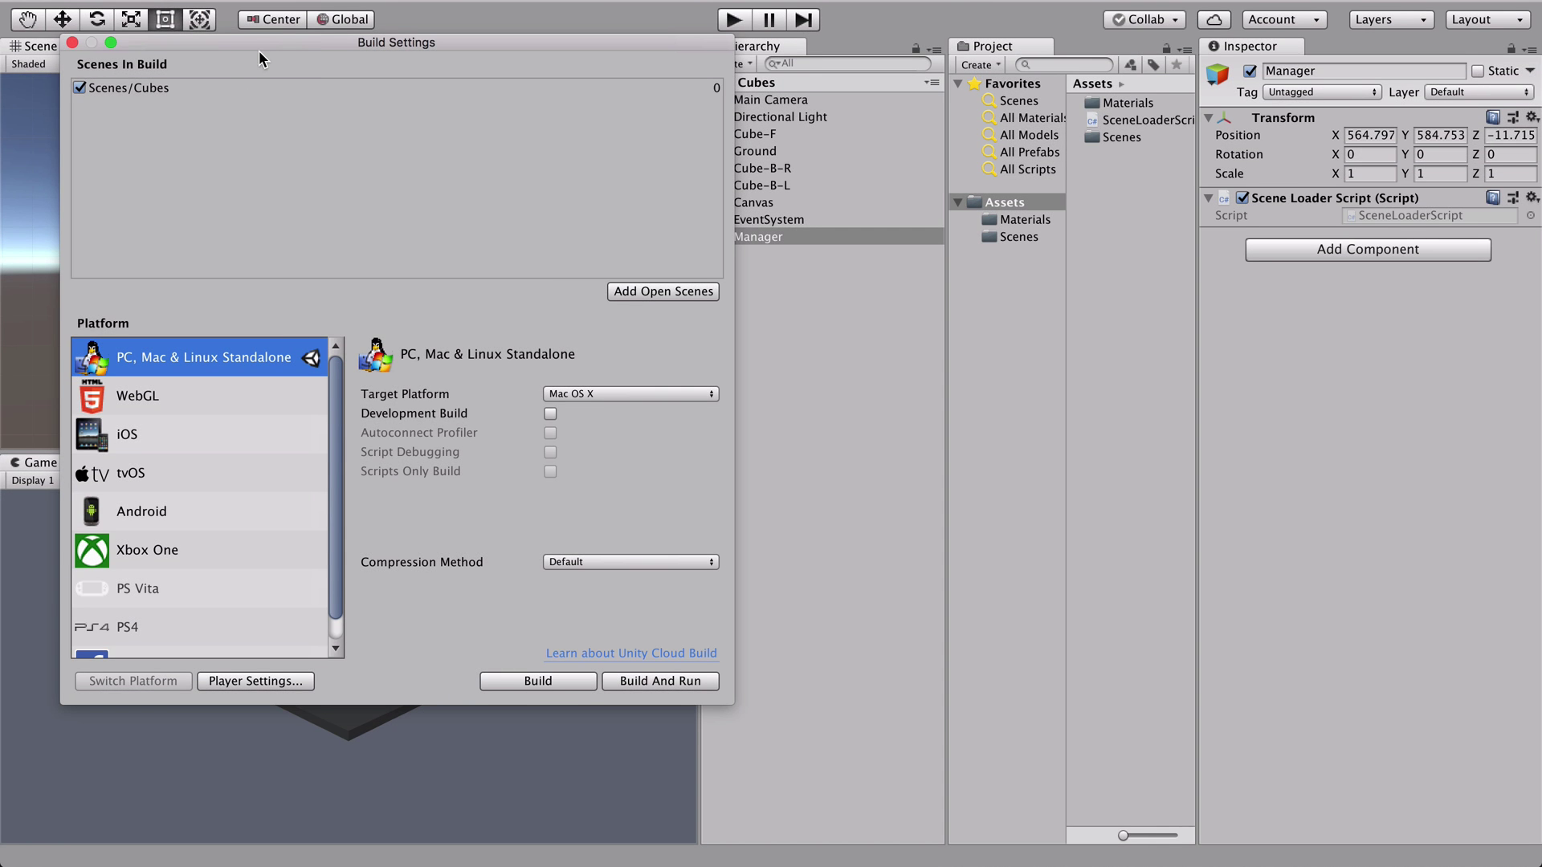
pyautogui.moveTo(265, 41); pyautogui.dragTo(523, 52)
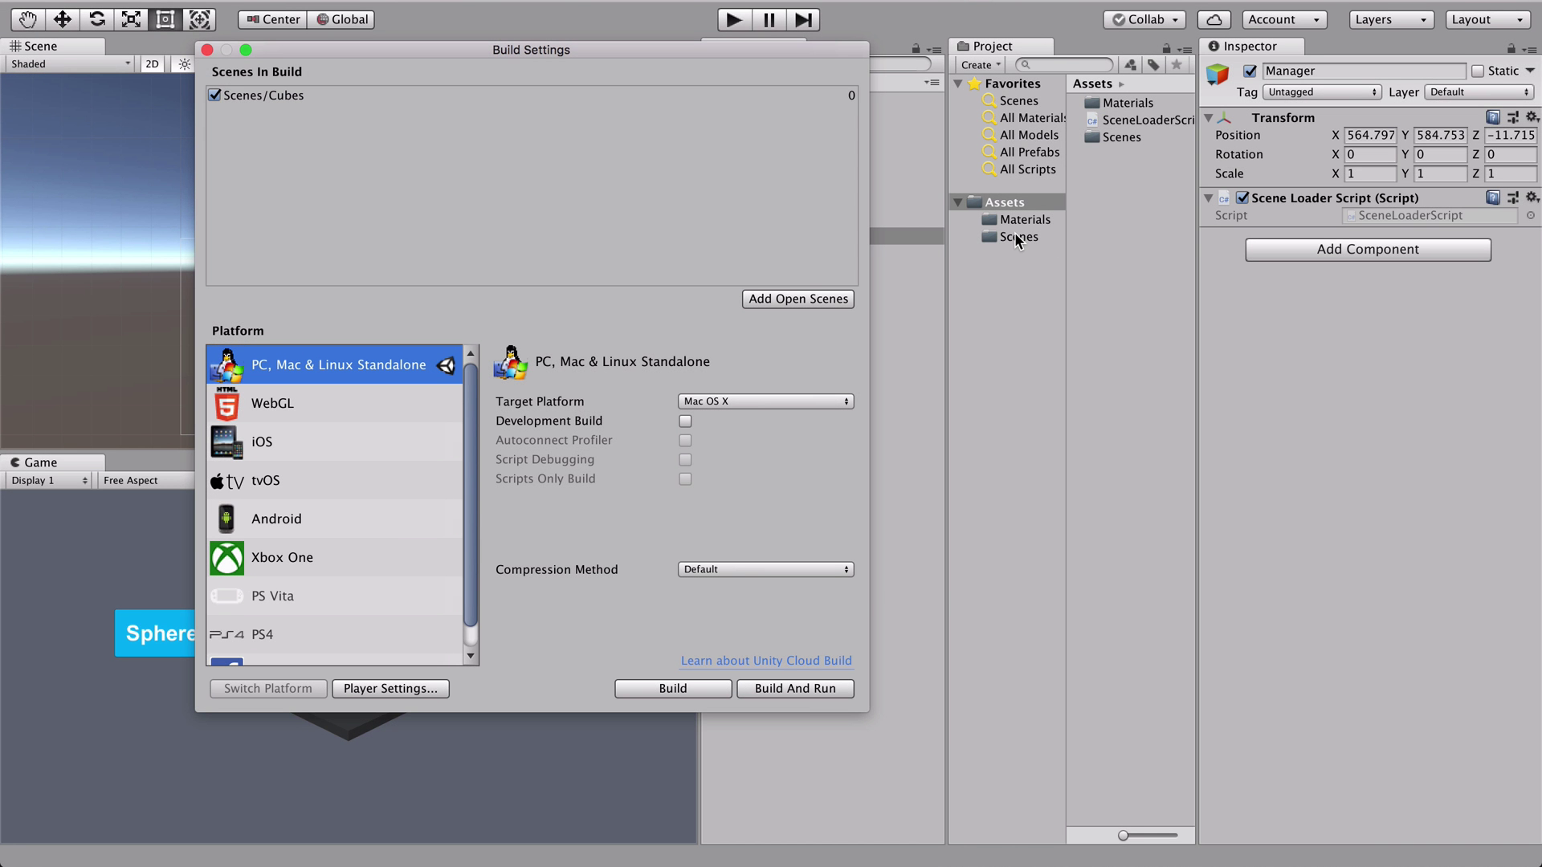
pyautogui.click(1014, 234)
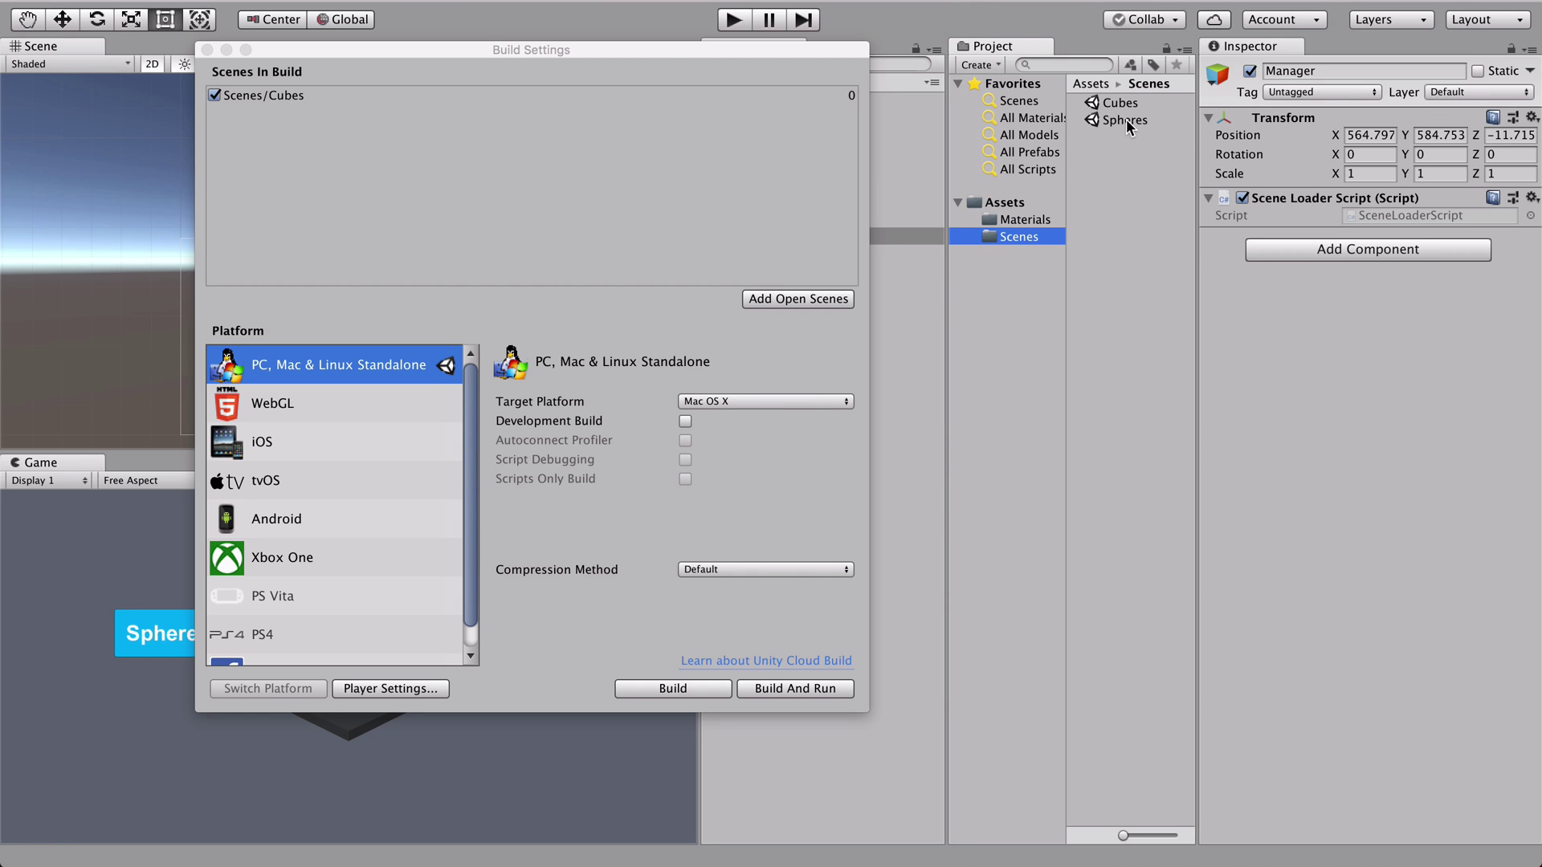
pyautogui.moveTo(1126, 119); pyautogui.dragTo(628, 136)
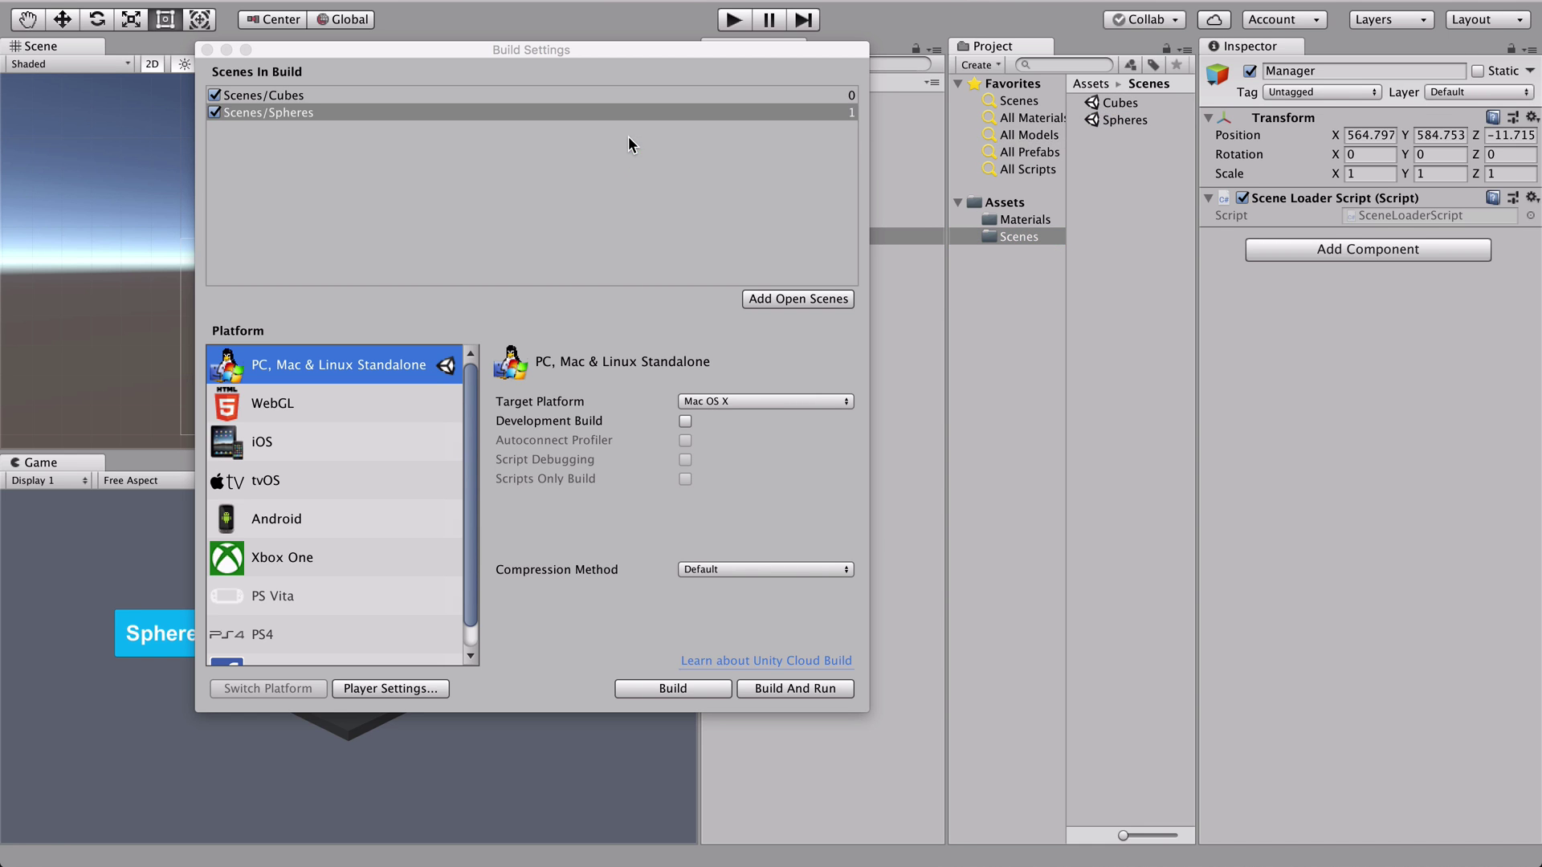
pyautogui.click(853, 95)
pyautogui.click(853, 113)
pyautogui.click(853, 95)
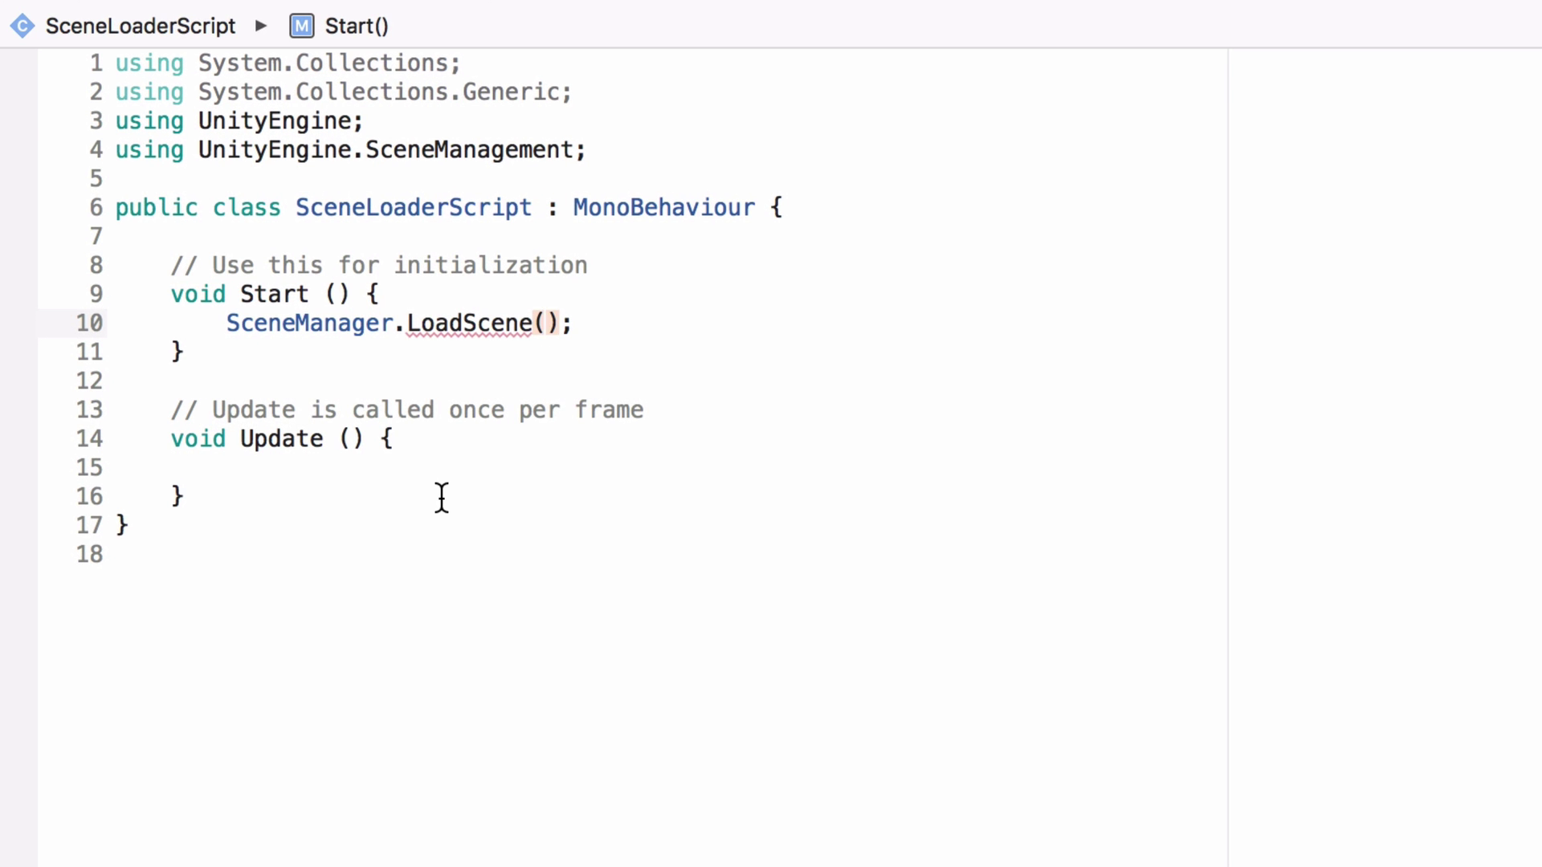
# Pass "Spheres" as the LoadScene argument in Start(), replacing the first-typed "Cubes".
pyautogui.write('"')
pyautogui.write('C')
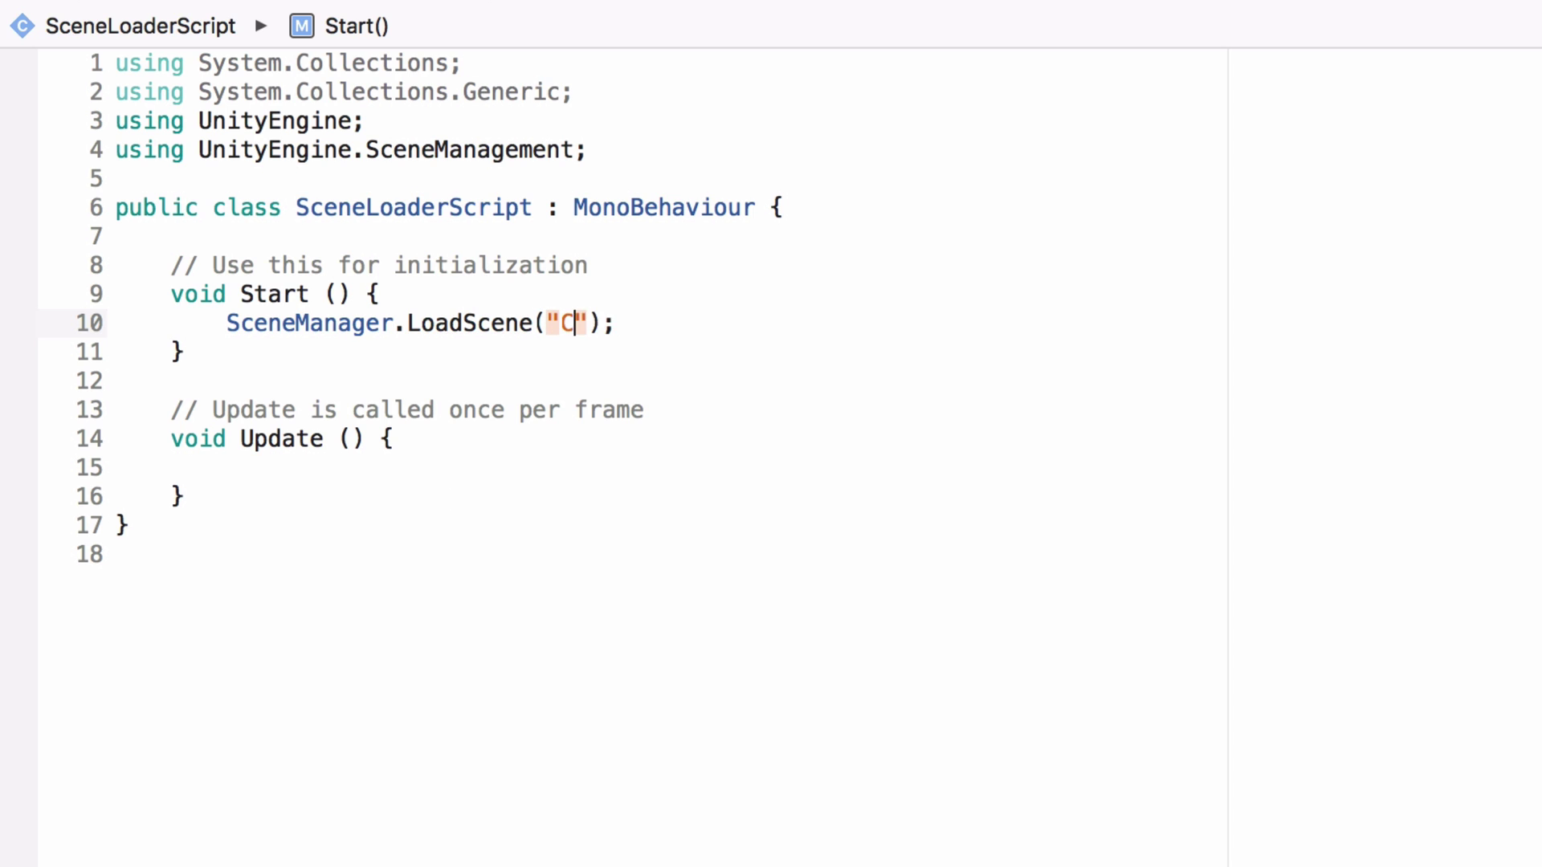
pyautogui.write('unes')
pyautogui.press('BackSpace')
pyautogui.press('BackSpace')
pyautogui.press('BackSpace')
pyautogui.write('bes')
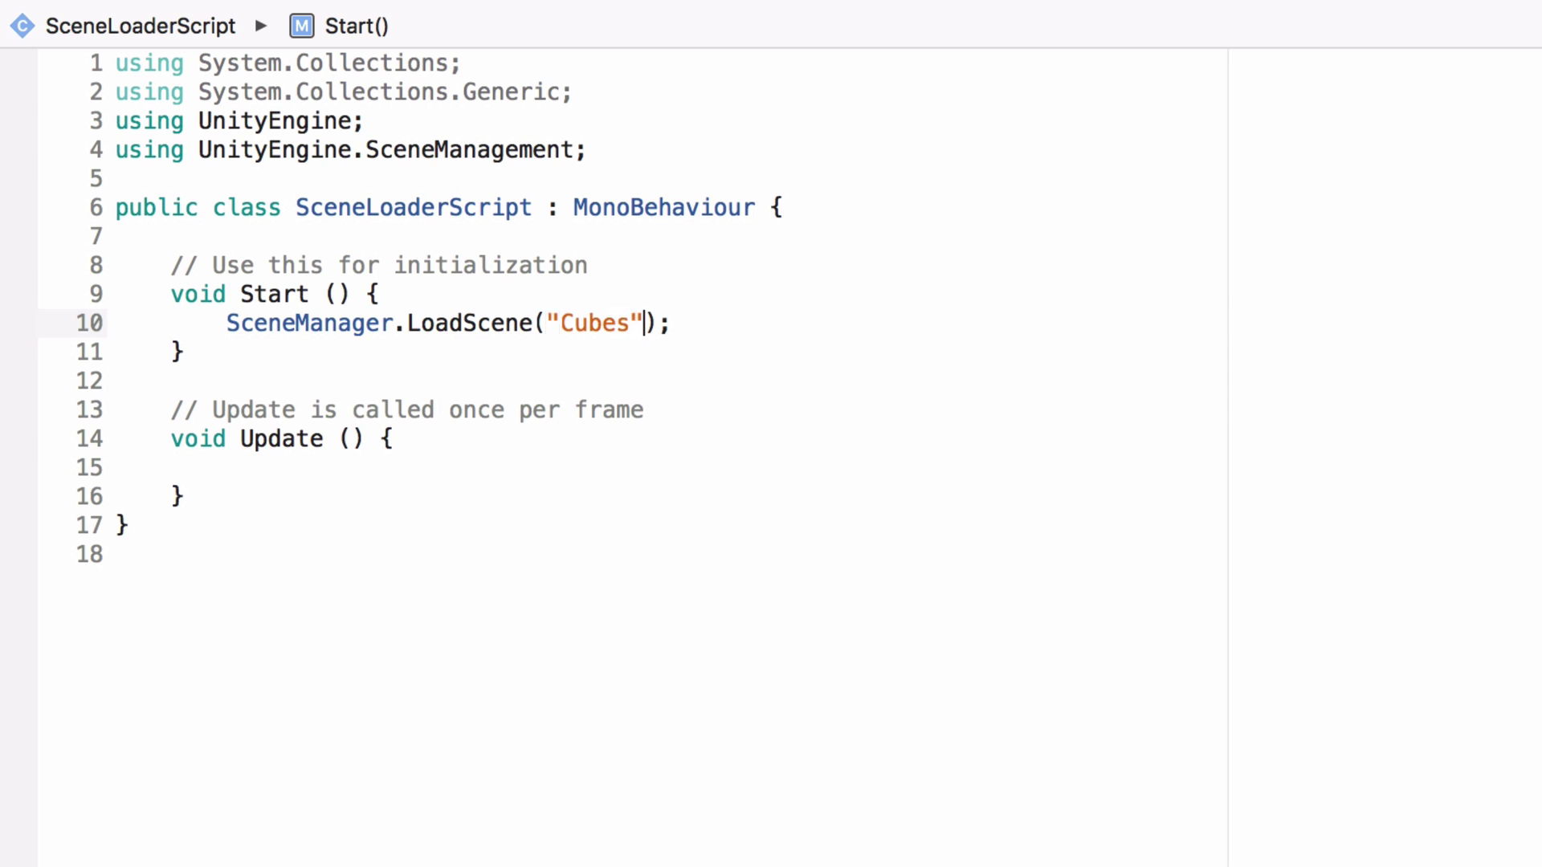
pyautogui.click(671, 323)
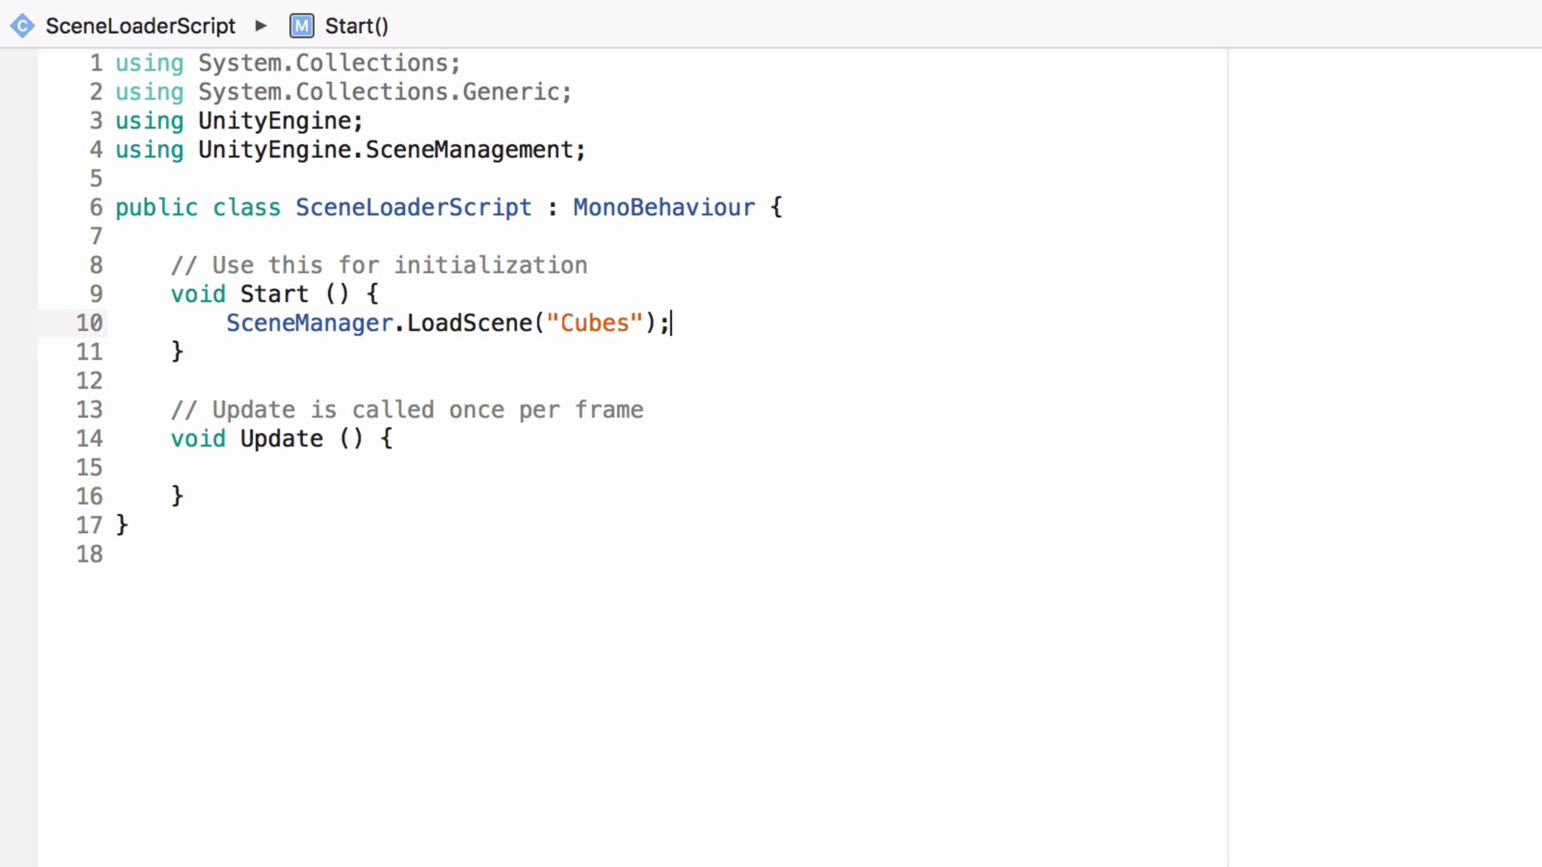
pyautogui.doubleClick(594, 330)
pyautogui.write('Spher')
pyautogui.write('es')
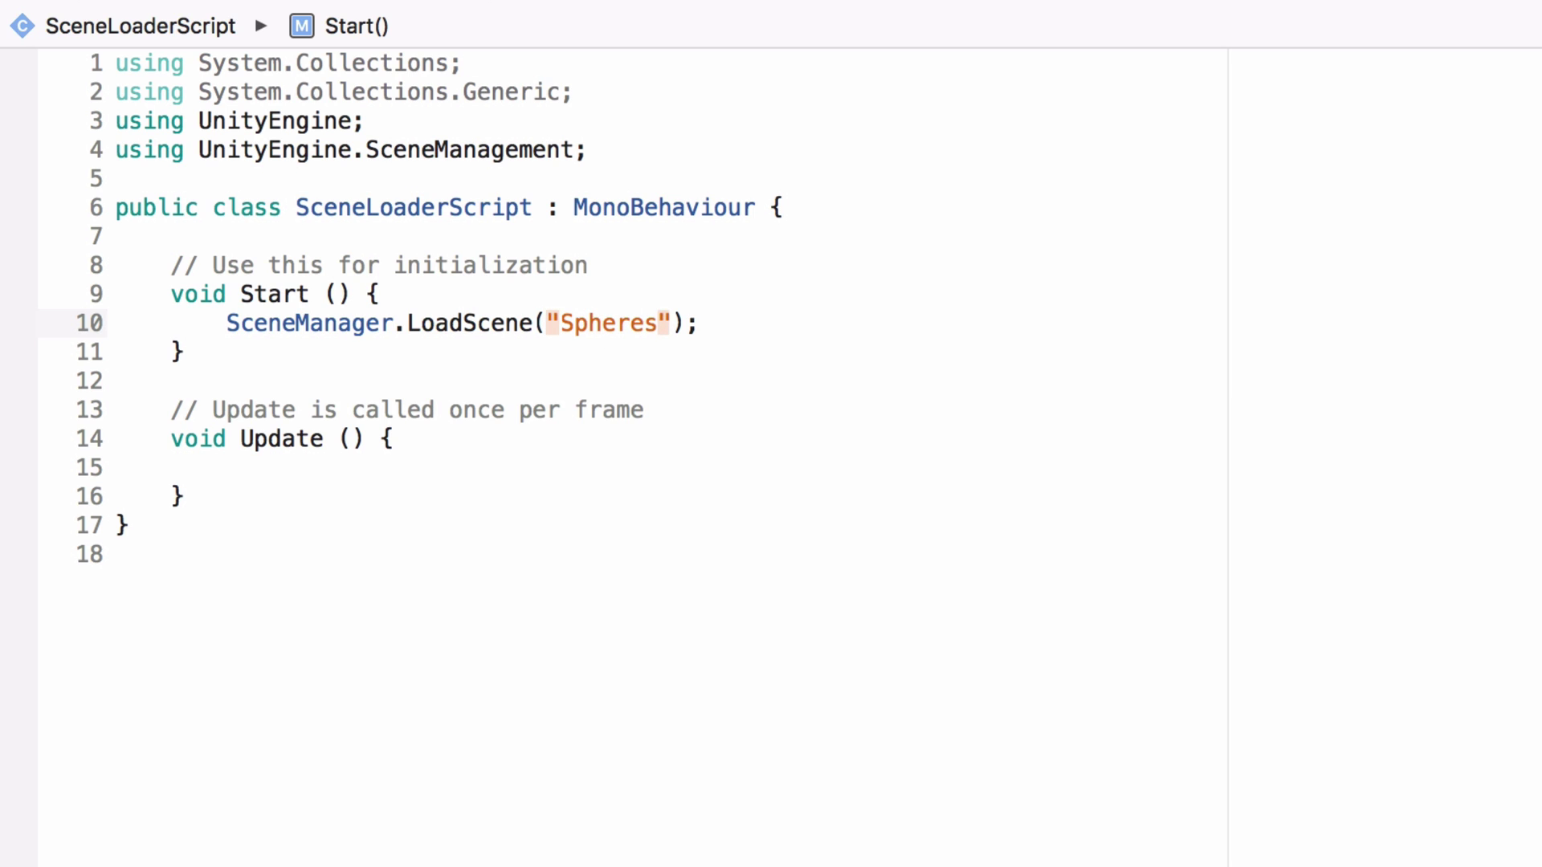
pyautogui.click(700, 322)
pyautogui.press('Down')
pyautogui.press('Down')
pyautogui.press('Up')
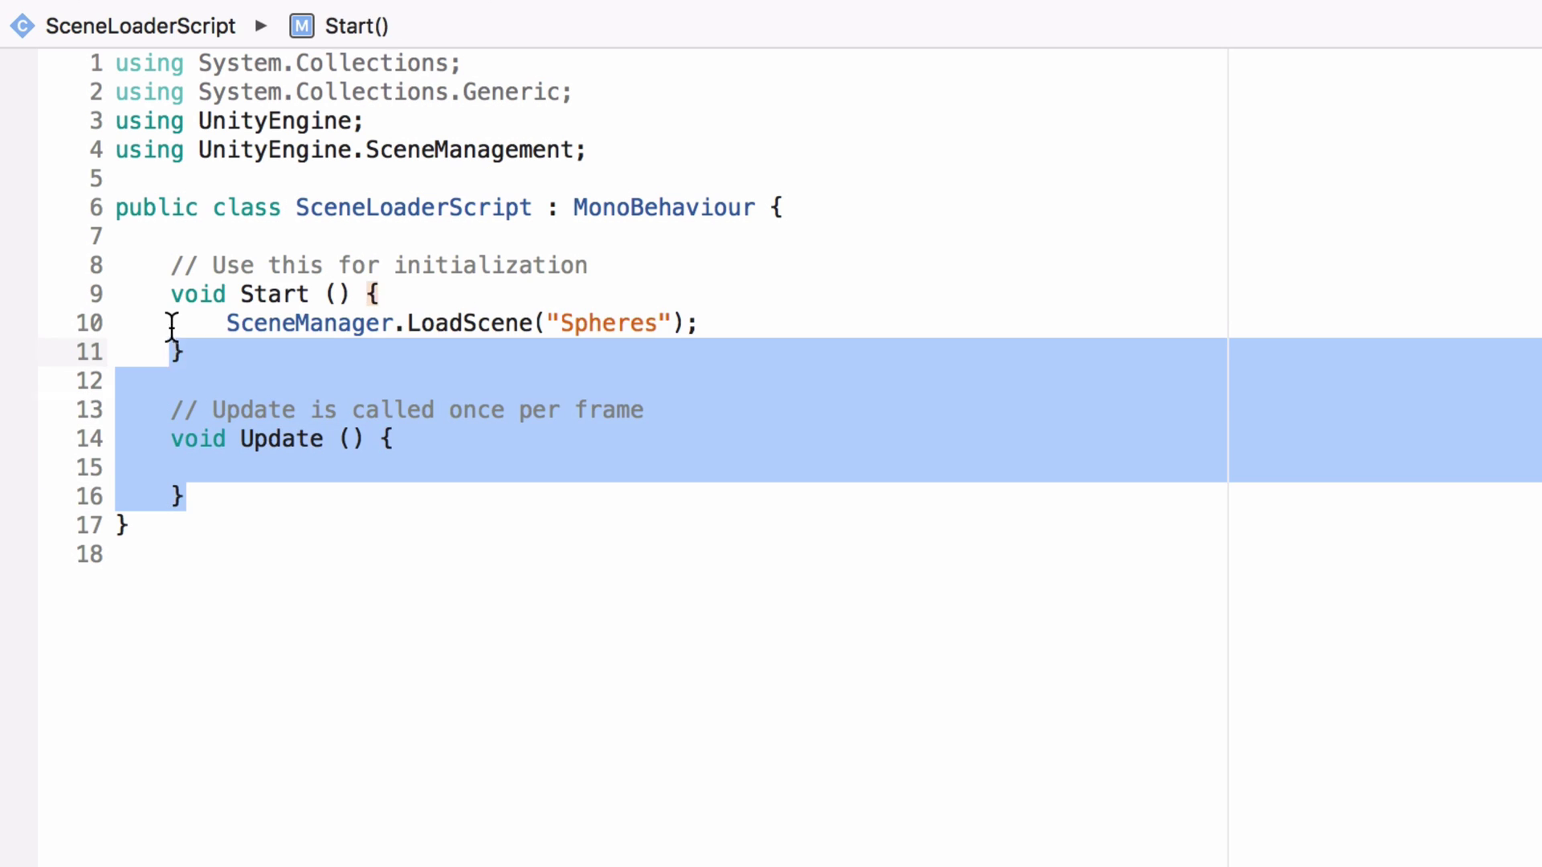
# Replace the Start and Update methods with 'public void goToScene(string sceneName){'.
pyautogui.moveTo(244, 495); pyautogui.dragTo(165, 265)
pyautogui.write('void')
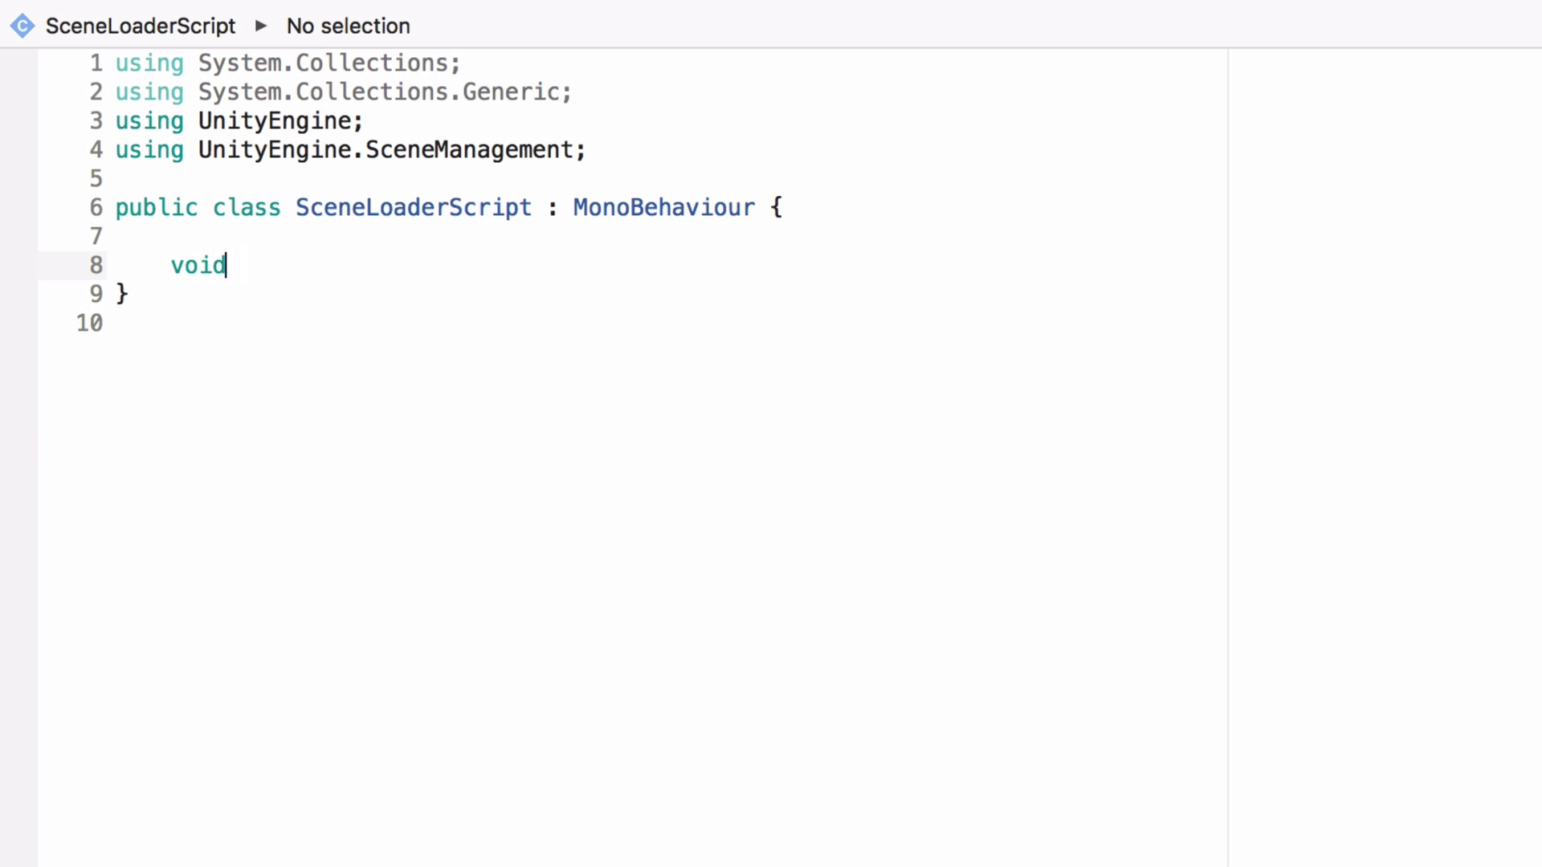
pyautogui.press('BackSpace')
pyautogui.press('BackSpace')
pyautogui.press('BackSpace')
pyautogui.press('BackSpace')
pyautogui.write('public ')
pyautogui.write('void got')
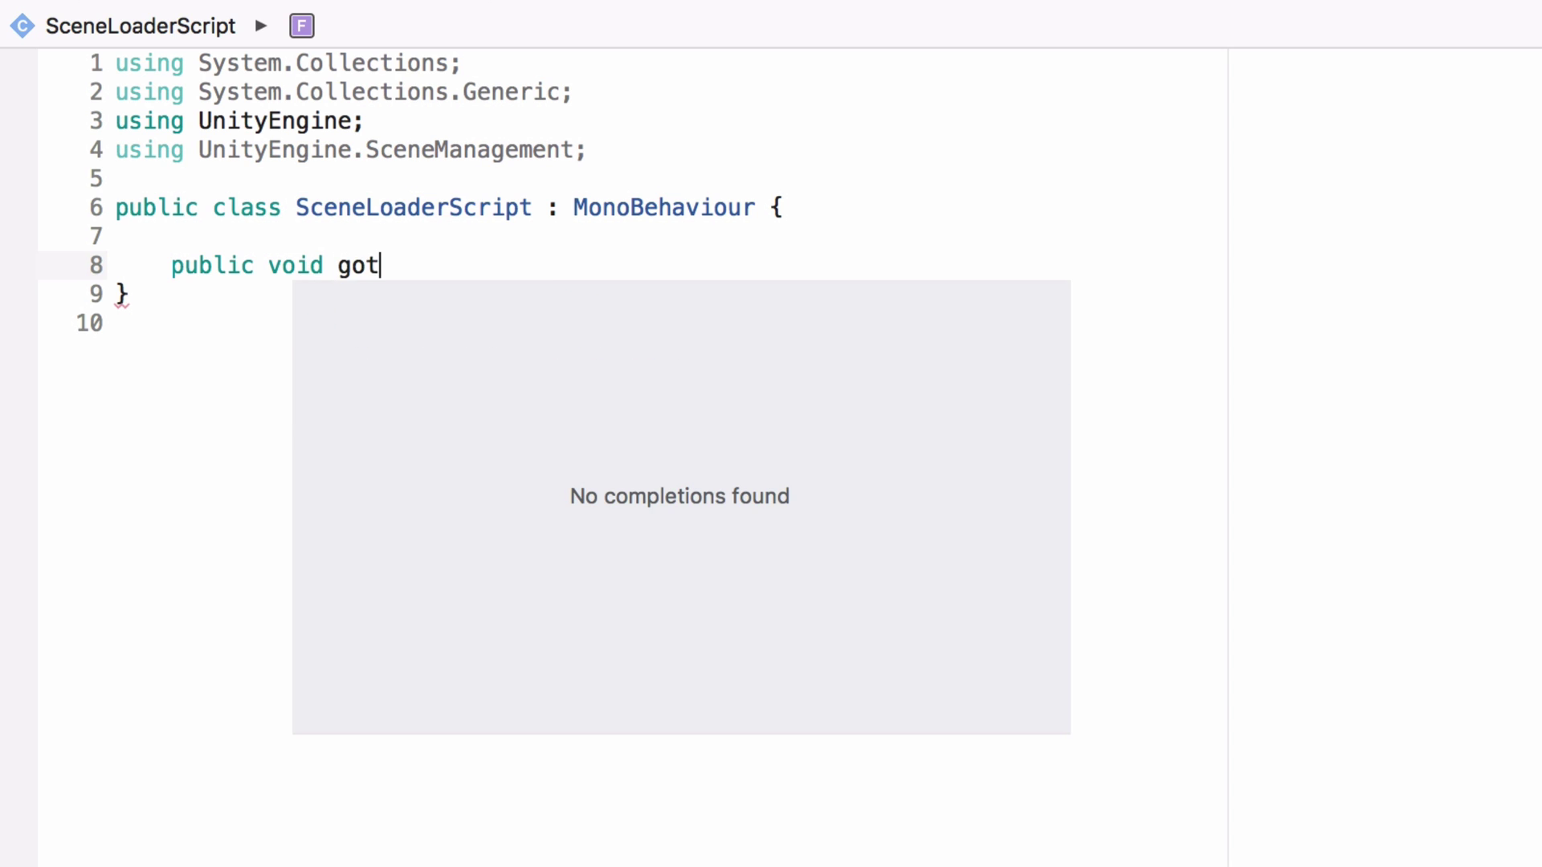
pyautogui.press('BackSpace')
pyautogui.write('ToScene')
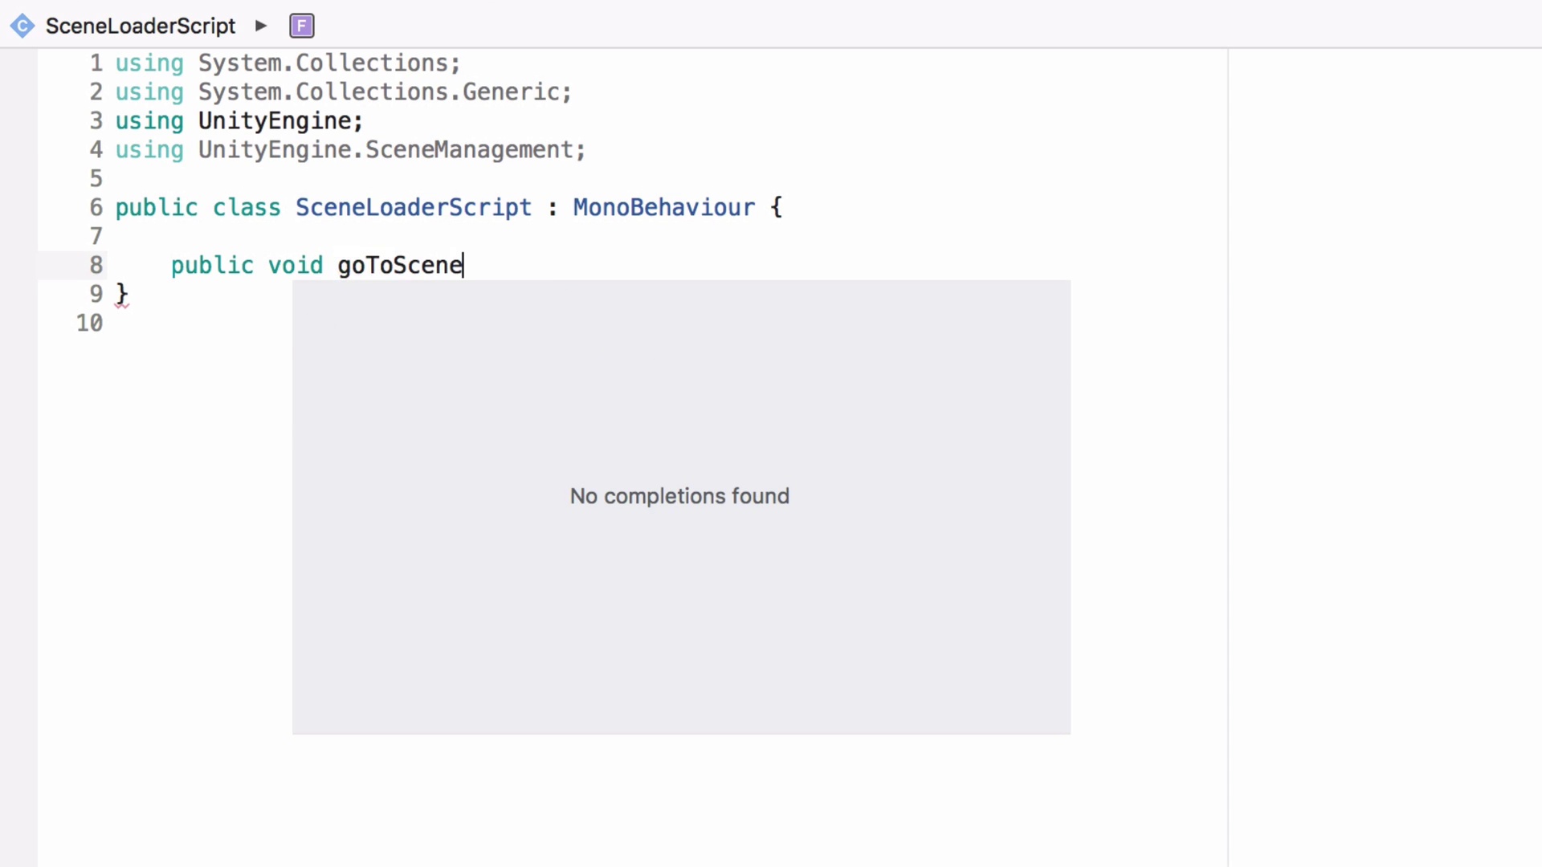
pyautogui.write('(string ')
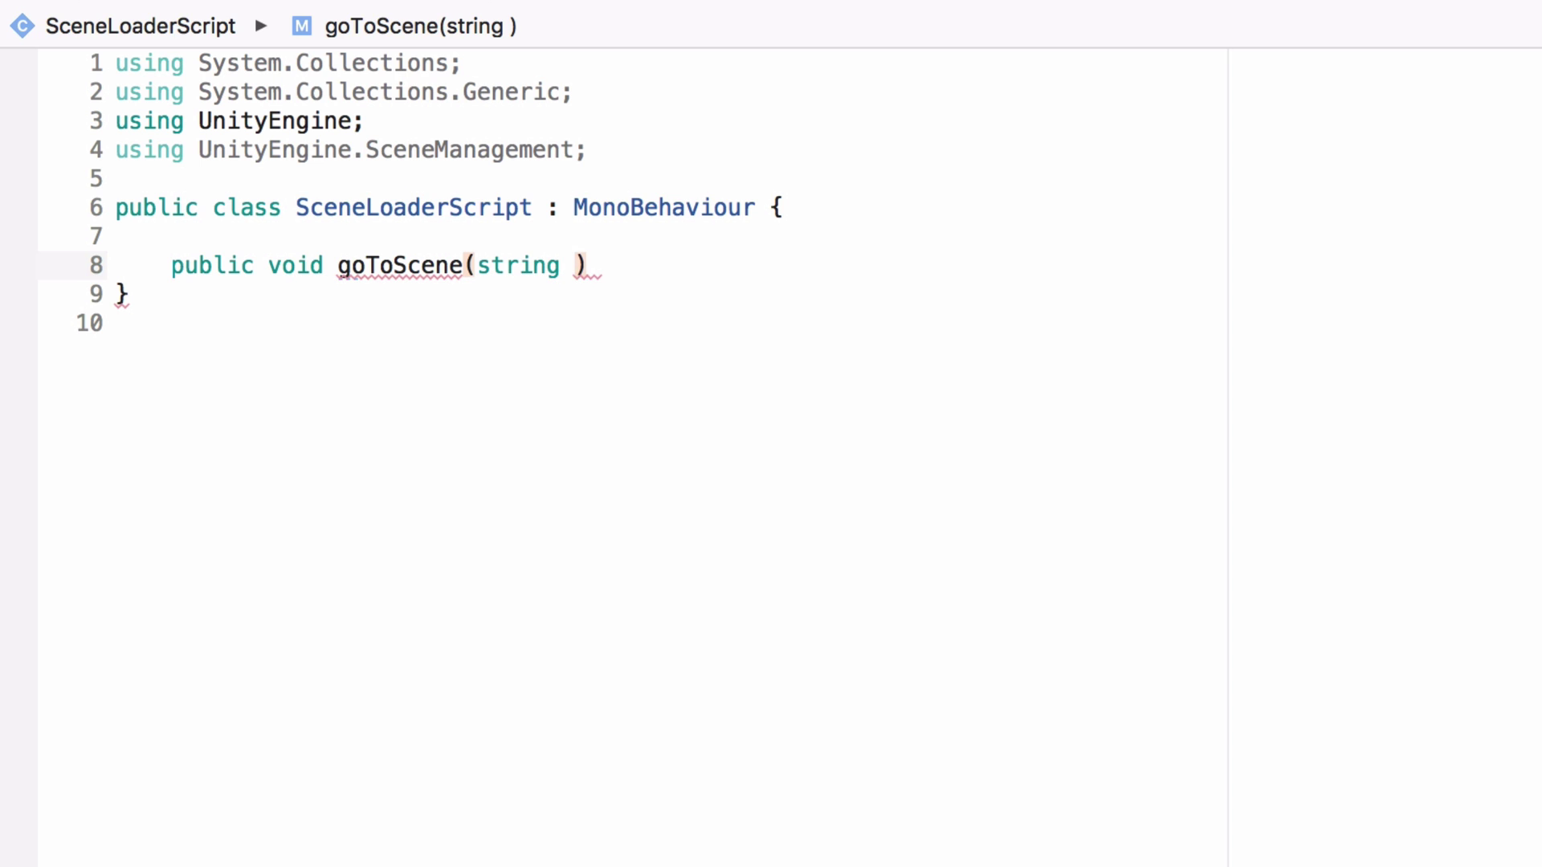
pyautogui.write('sceneName')
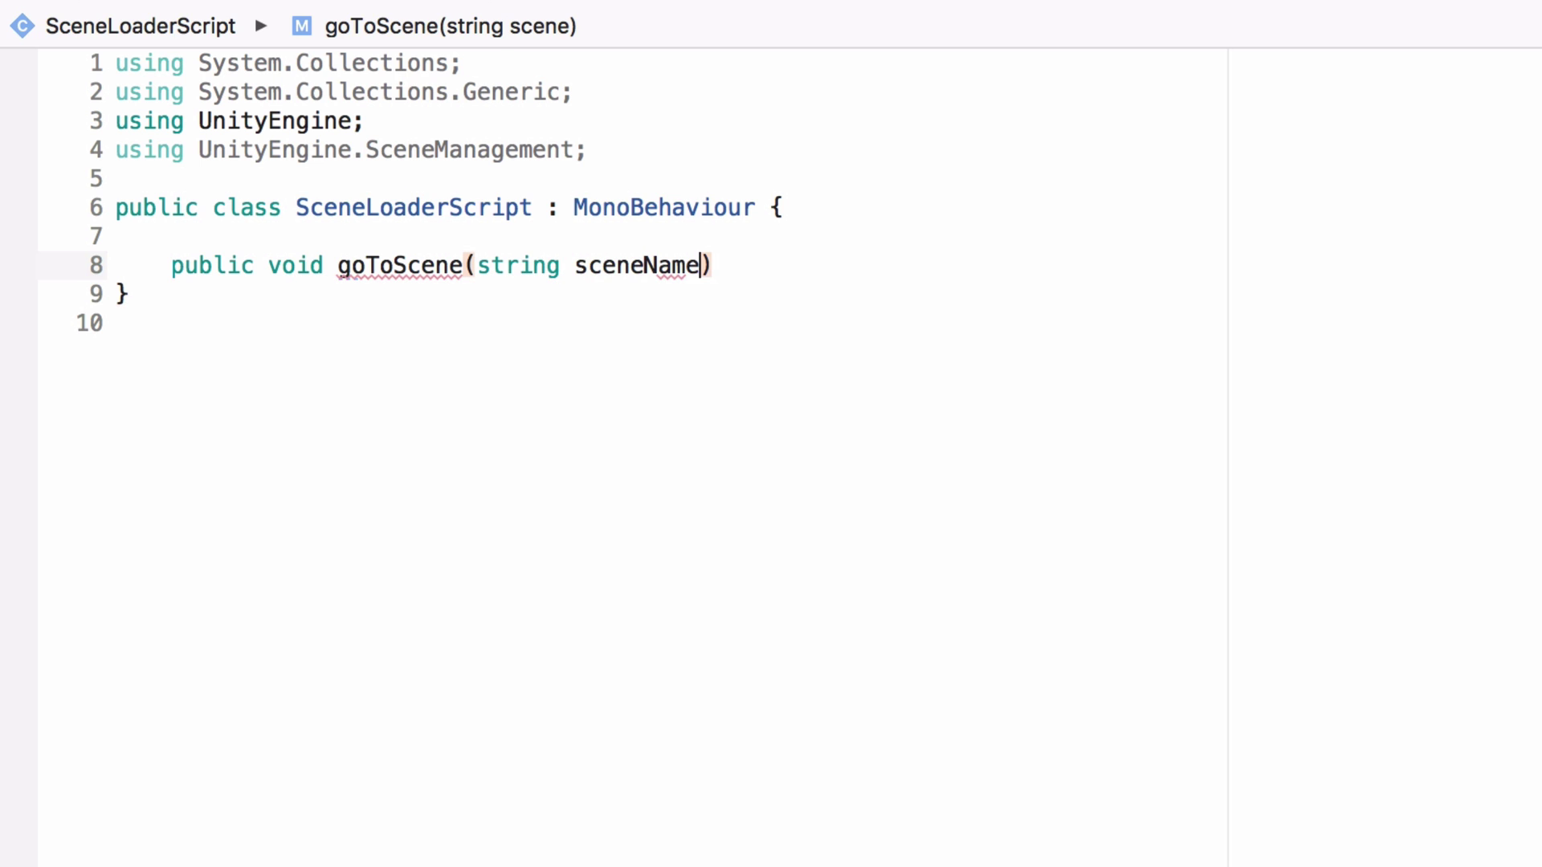
pyautogui.write('){')
pyautogui.press('Return')
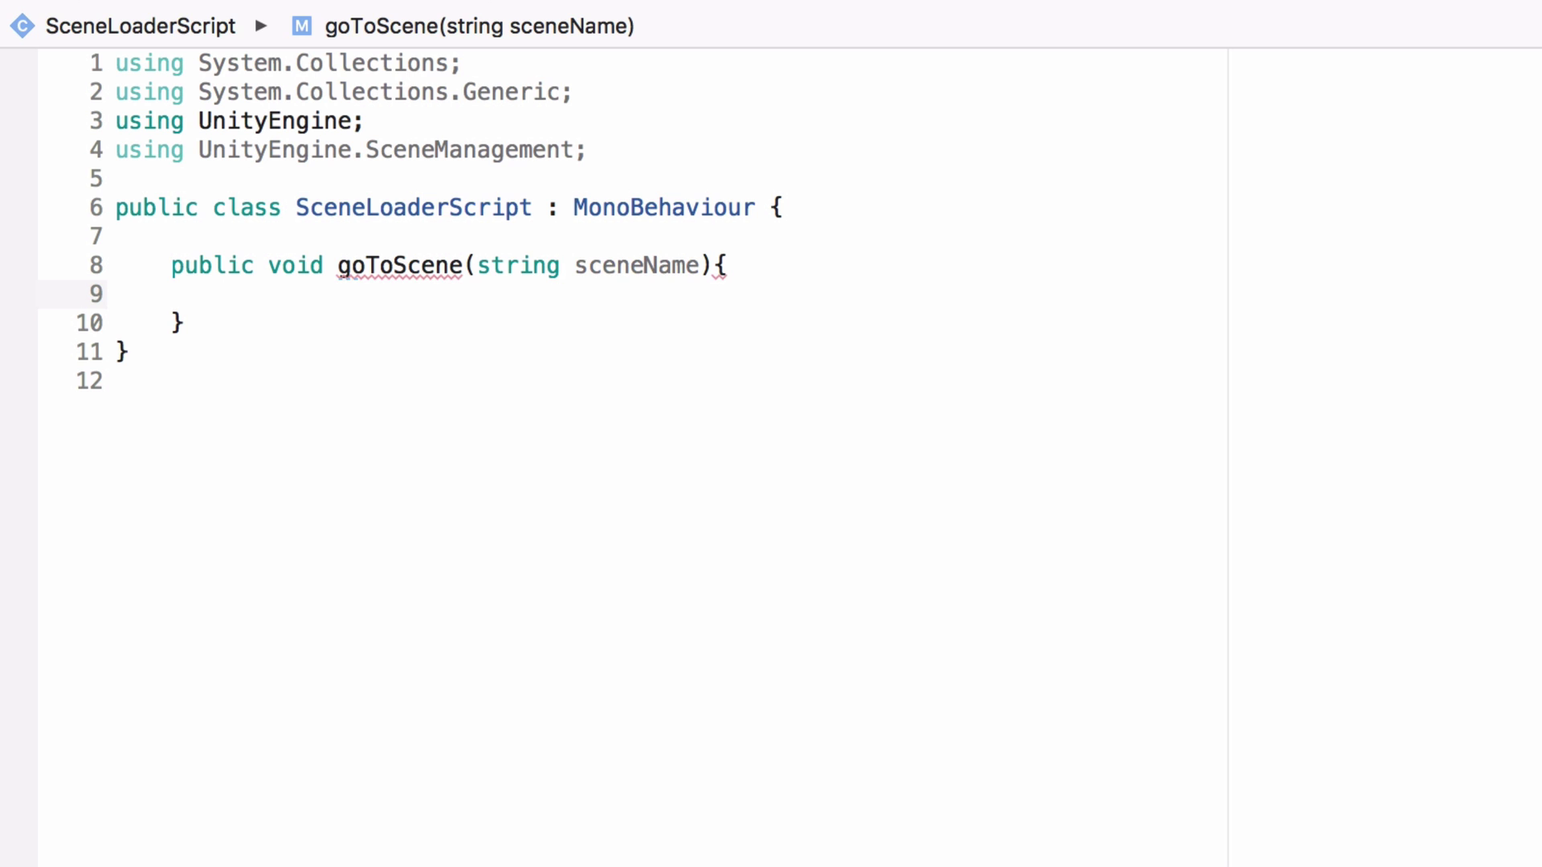
# Write SceneManager.LoadScene(sceneName); inside the goToScene method body.
pyautogui.write('Scene')
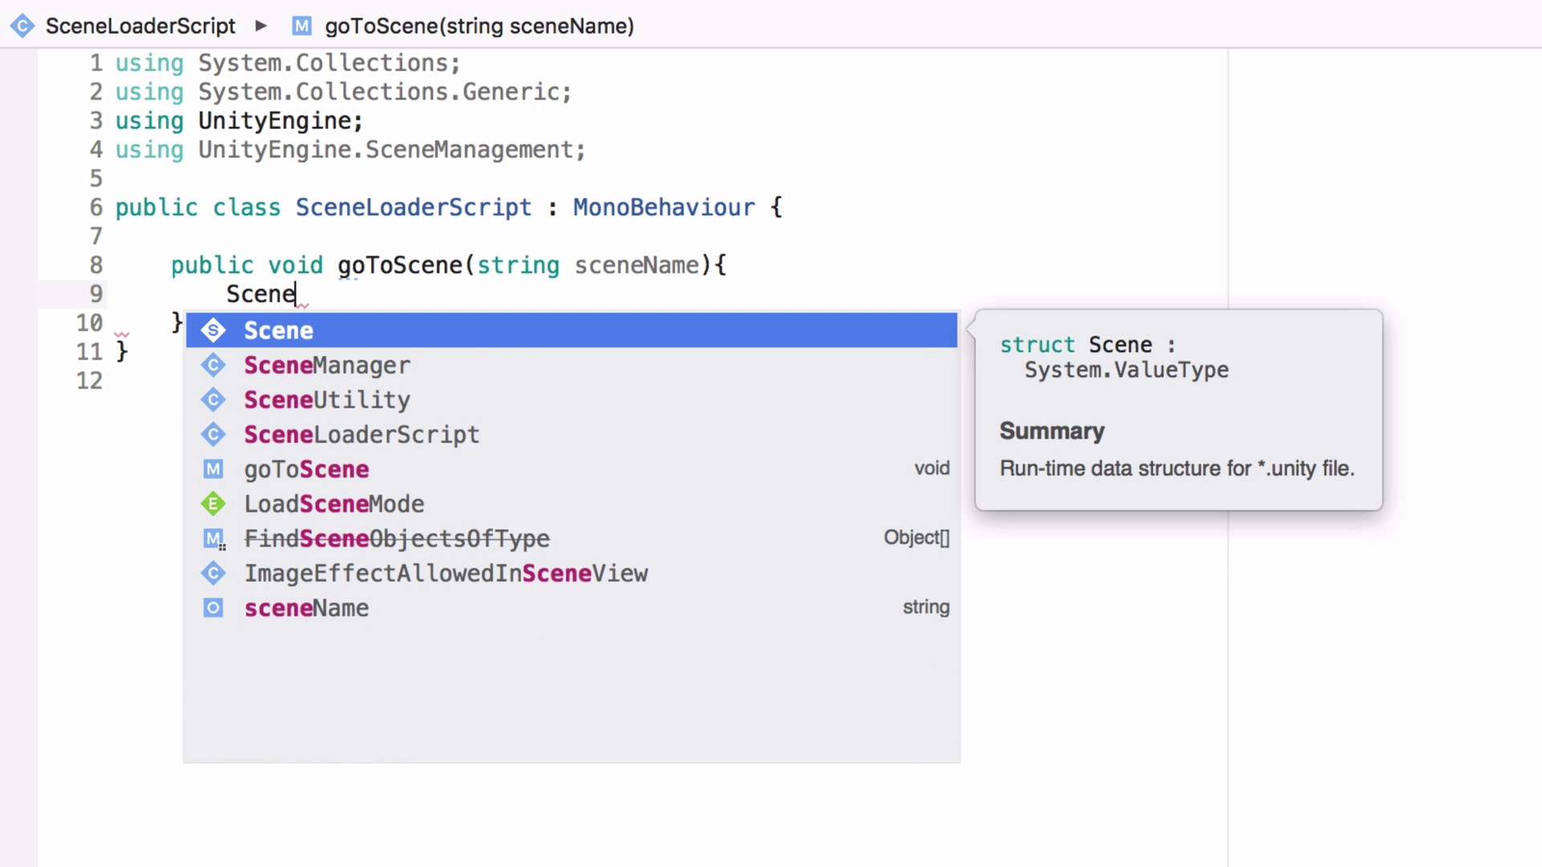
pyautogui.press('Down')
pyautogui.press('Return')
pyautogui.write('.Load')
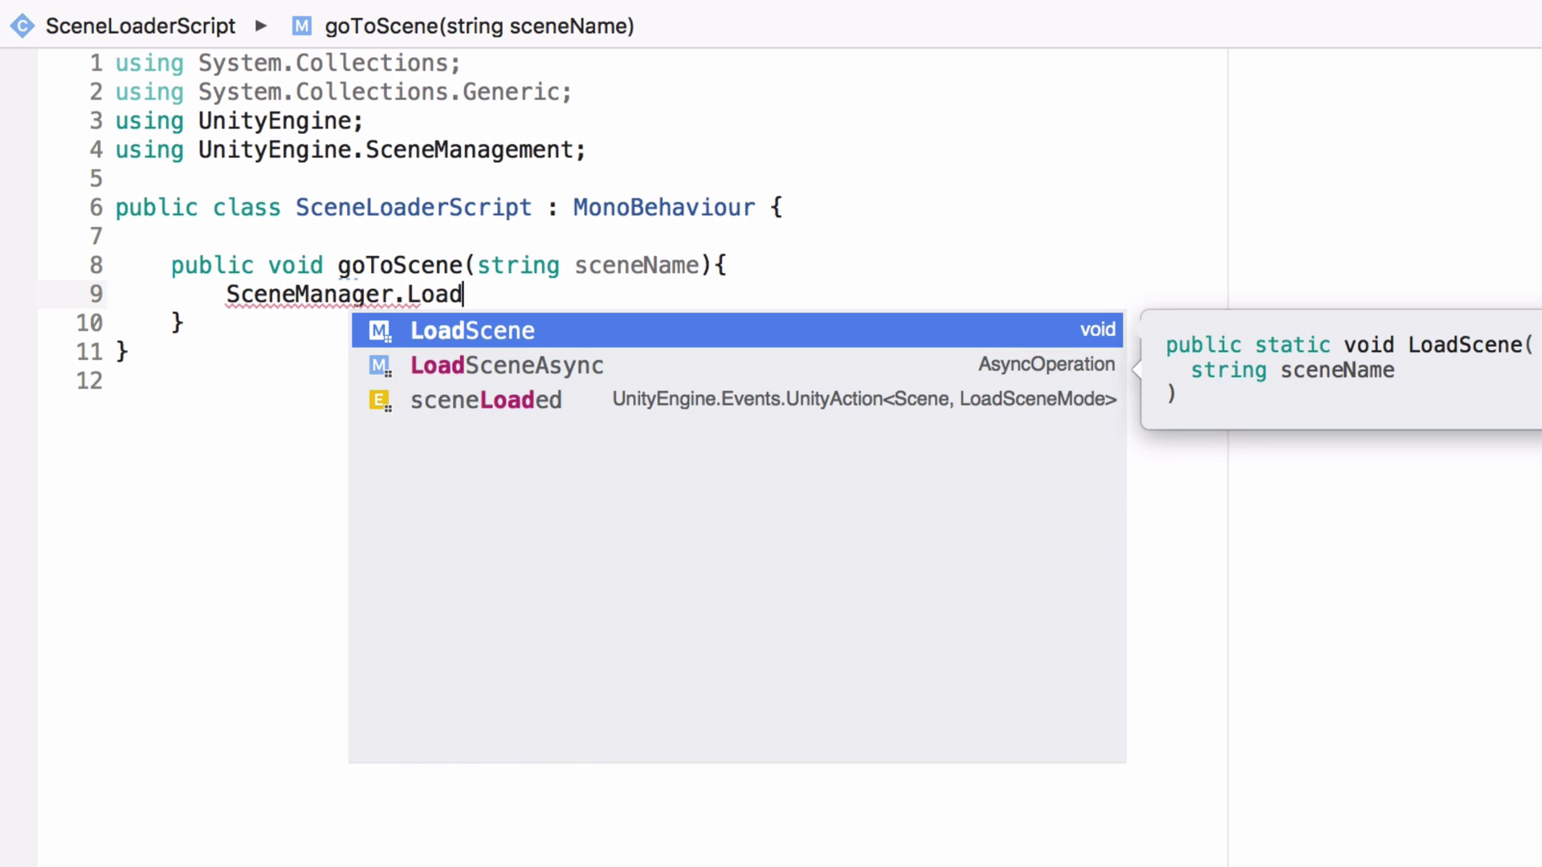
pyautogui.press('Return')
pyautogui.write('sc);')
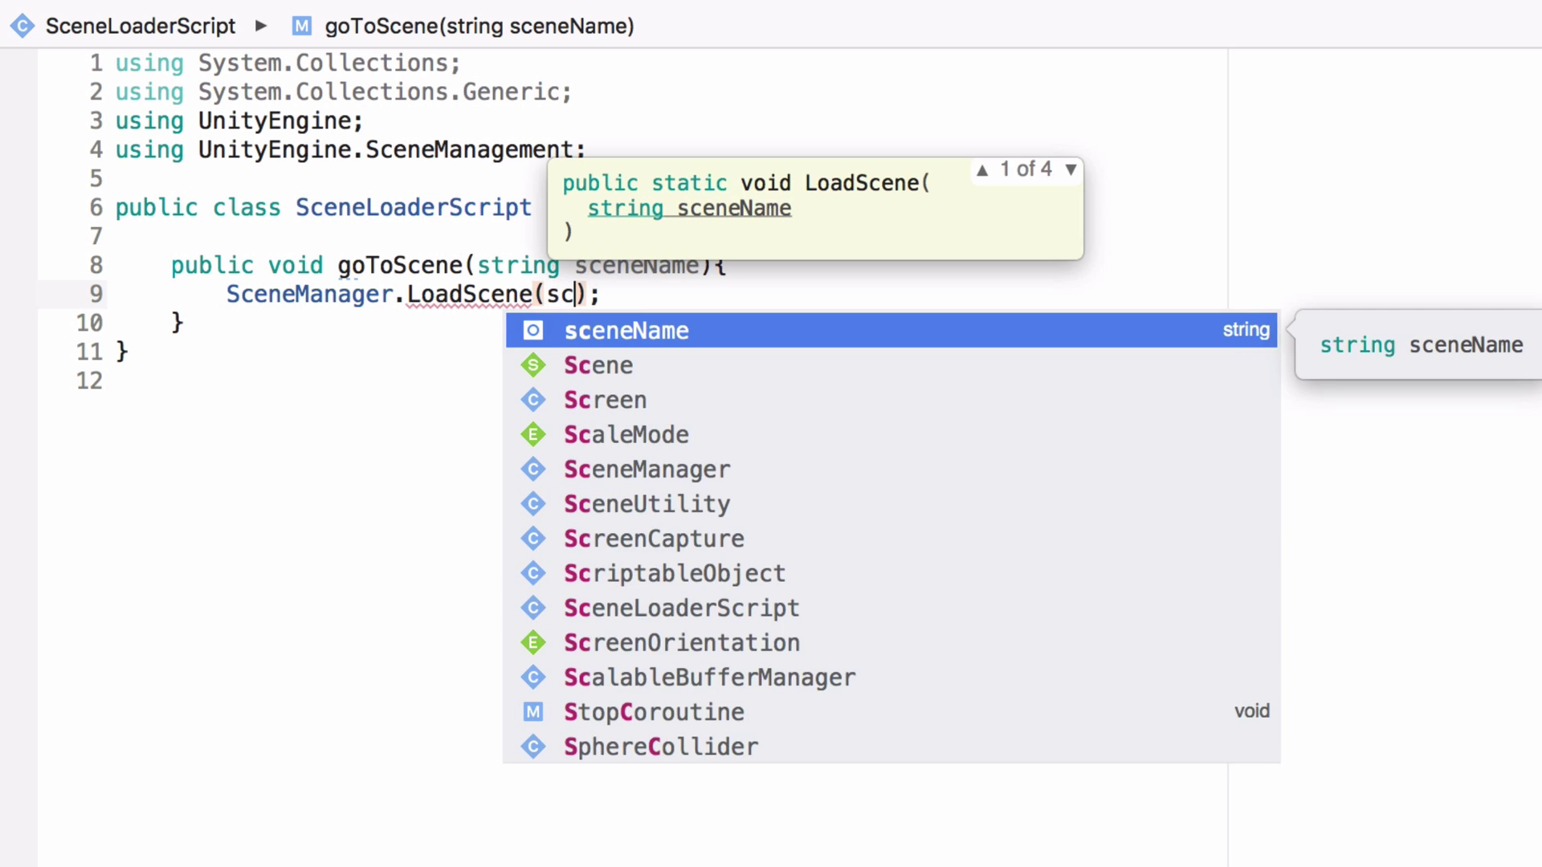
pyautogui.press('Return')
pyautogui.press('Right')
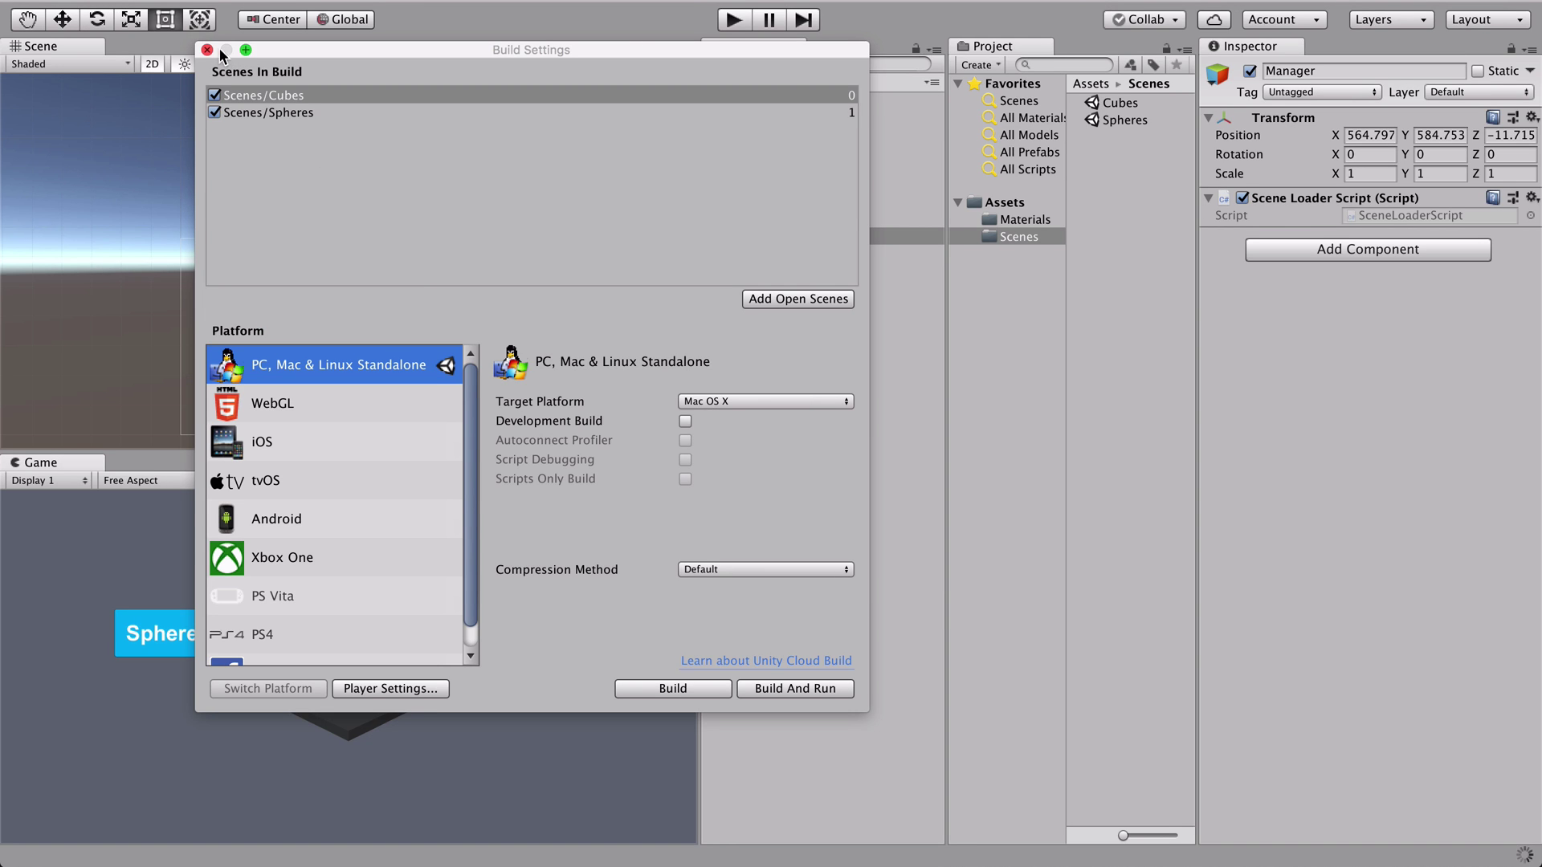
# Return to Unity's Build Settings window showing Scenes/Cubes at 0 and Scenes/Spheres at 1.
pyautogui.click(287, 86)
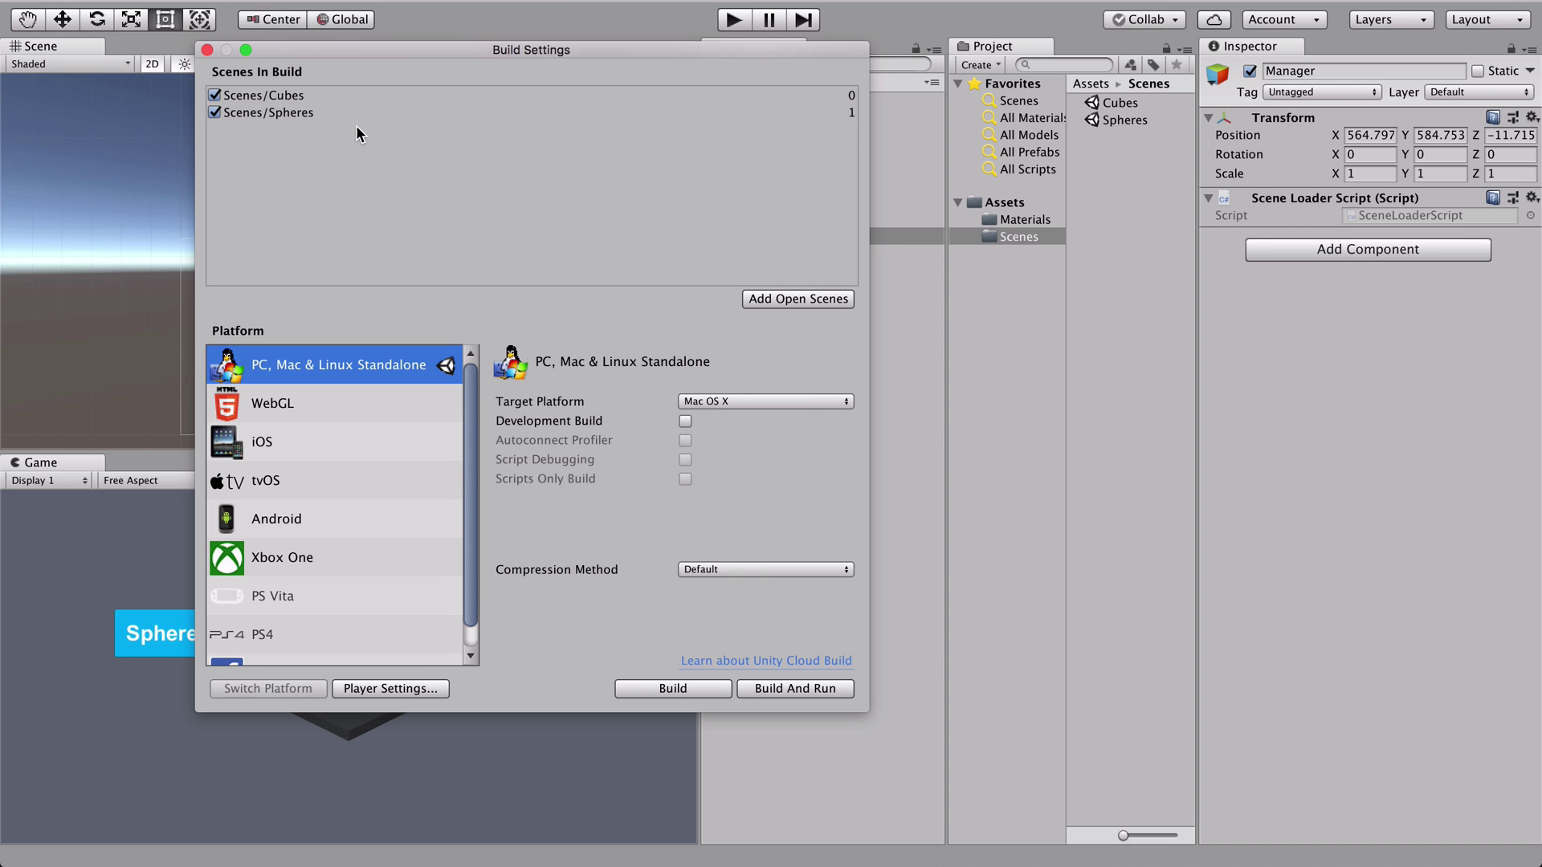
# Close Build Settings with Scenes/Cubes and Scenes/Spheres listed as builds 0 and 1.
pyautogui.click(206, 50)
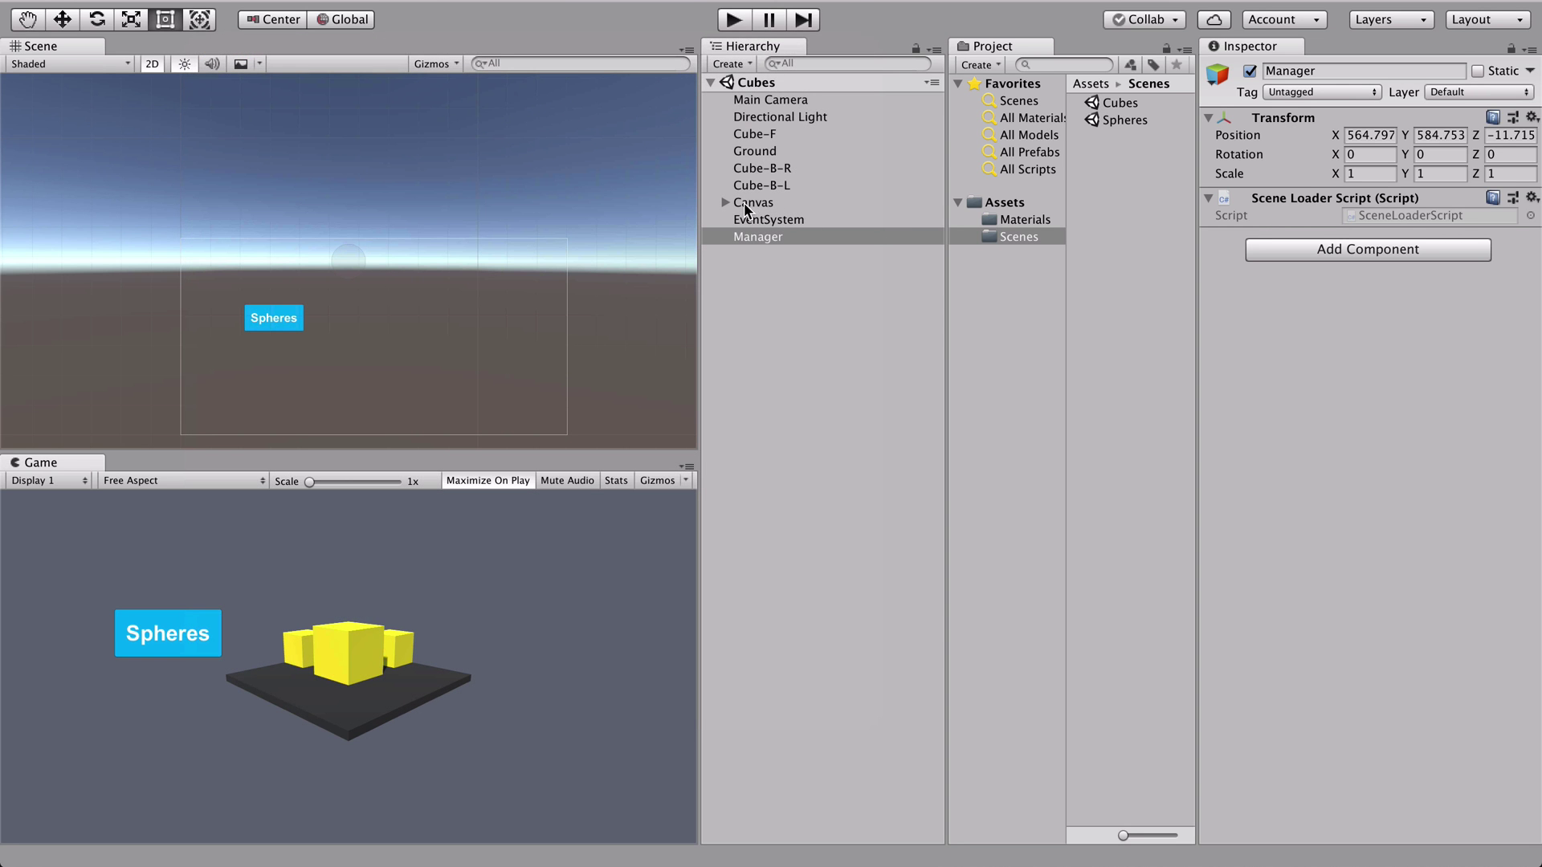
# Add an On Click entry to the Canvas Button that targets the Manager object.
pyautogui.click(725, 202)
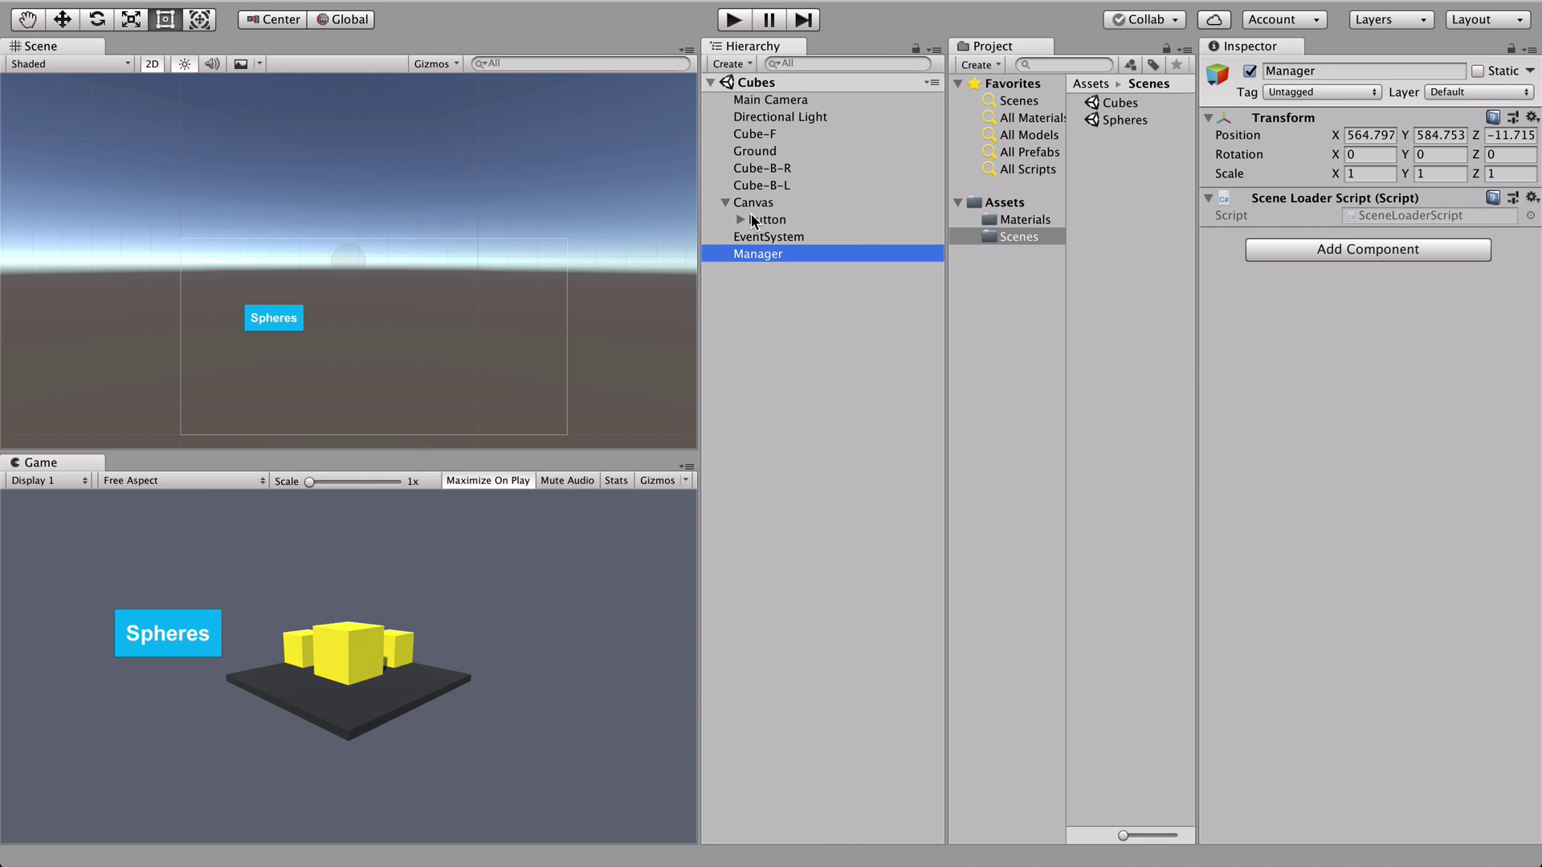
pyautogui.click(767, 219)
pyautogui.scroll(-5, 1321, 438)
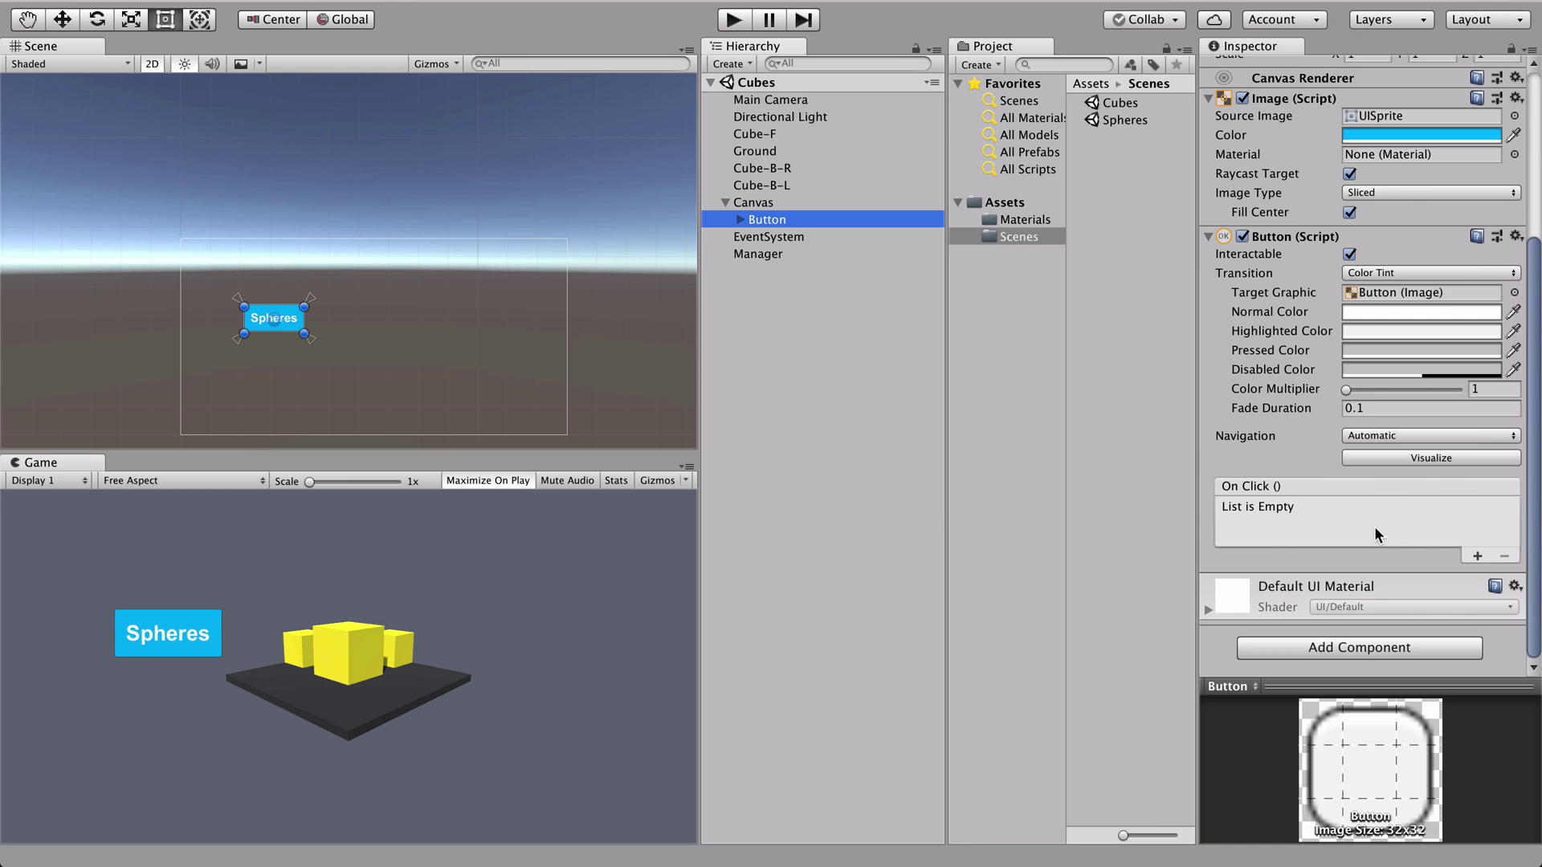
pyautogui.click(1478, 557)
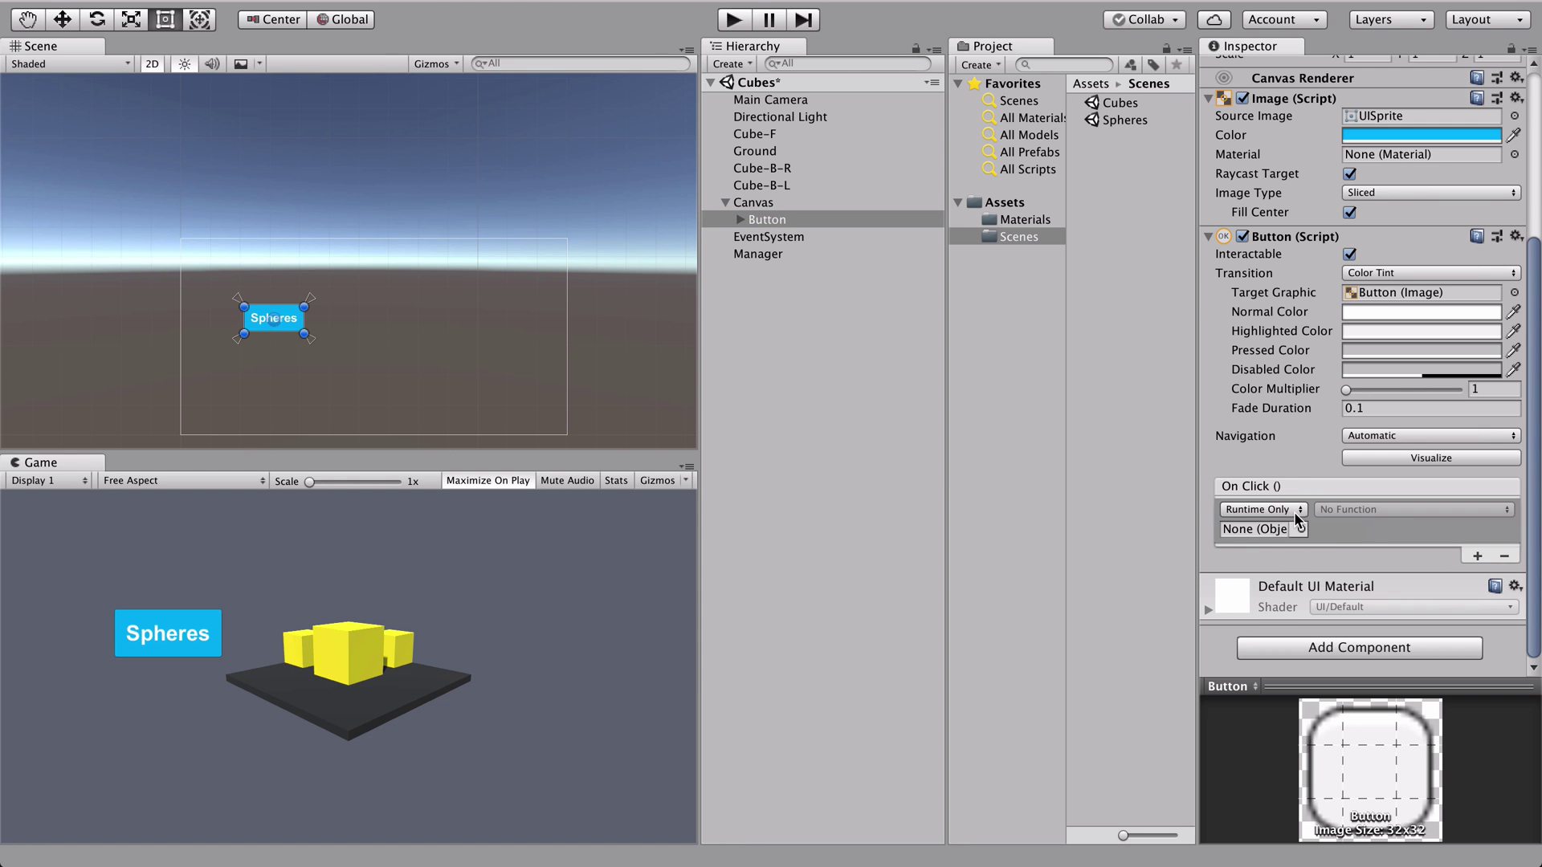
pyautogui.moveTo(755, 255)
pyautogui.mouseDown()
pyautogui.moveTo(1291, 556)
pyautogui.moveTo(1277, 530)
pyautogui.mouseUp()
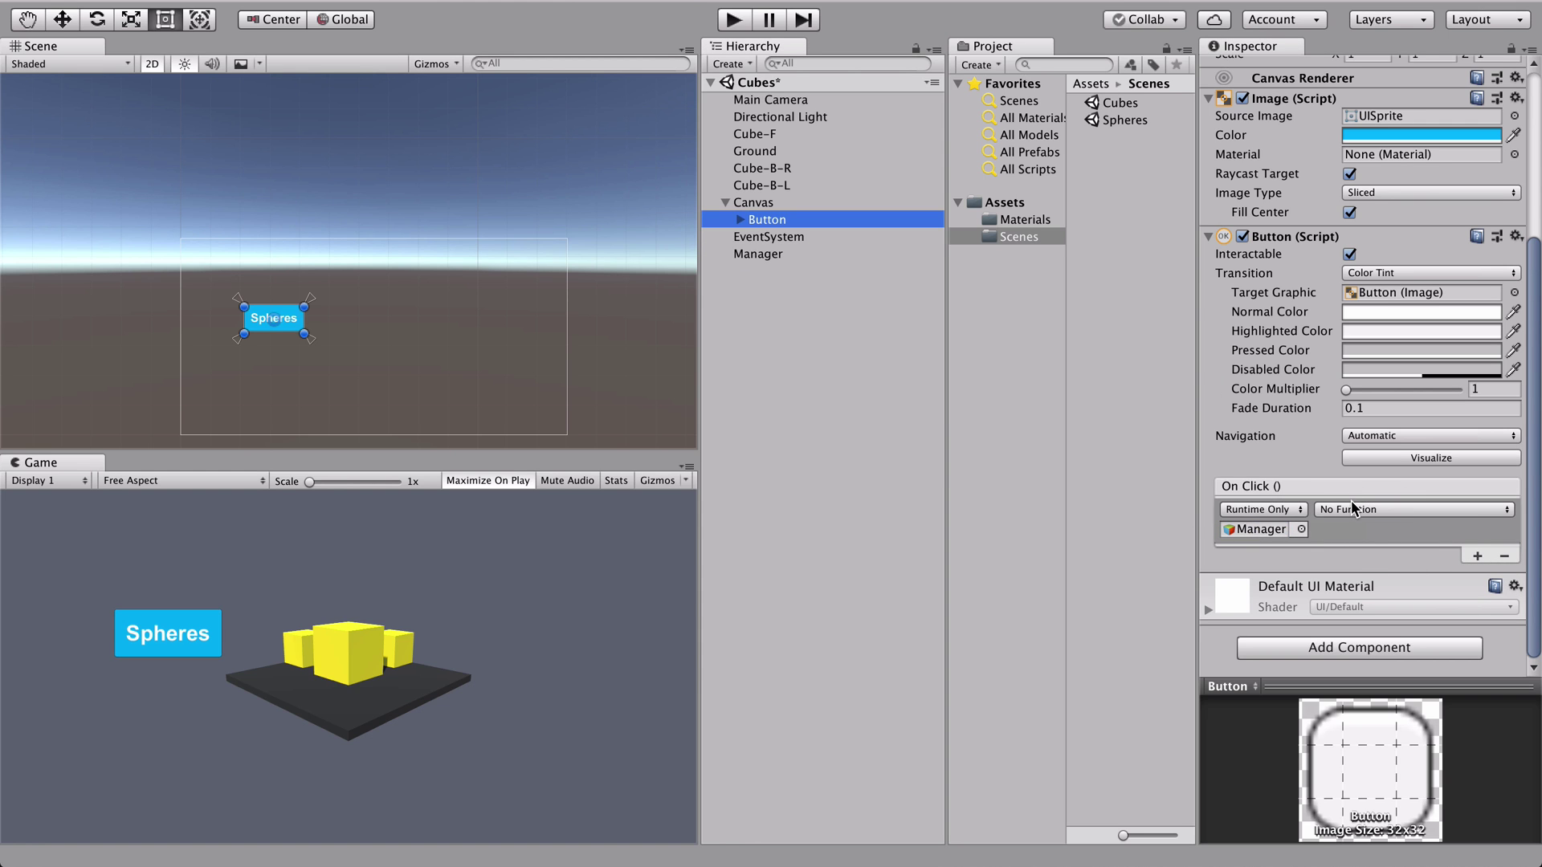
# Set the event to SceneLoaderScript.goToScene with argument 'Spheres' and save the Cubes scene.
pyautogui.click(1384, 511)
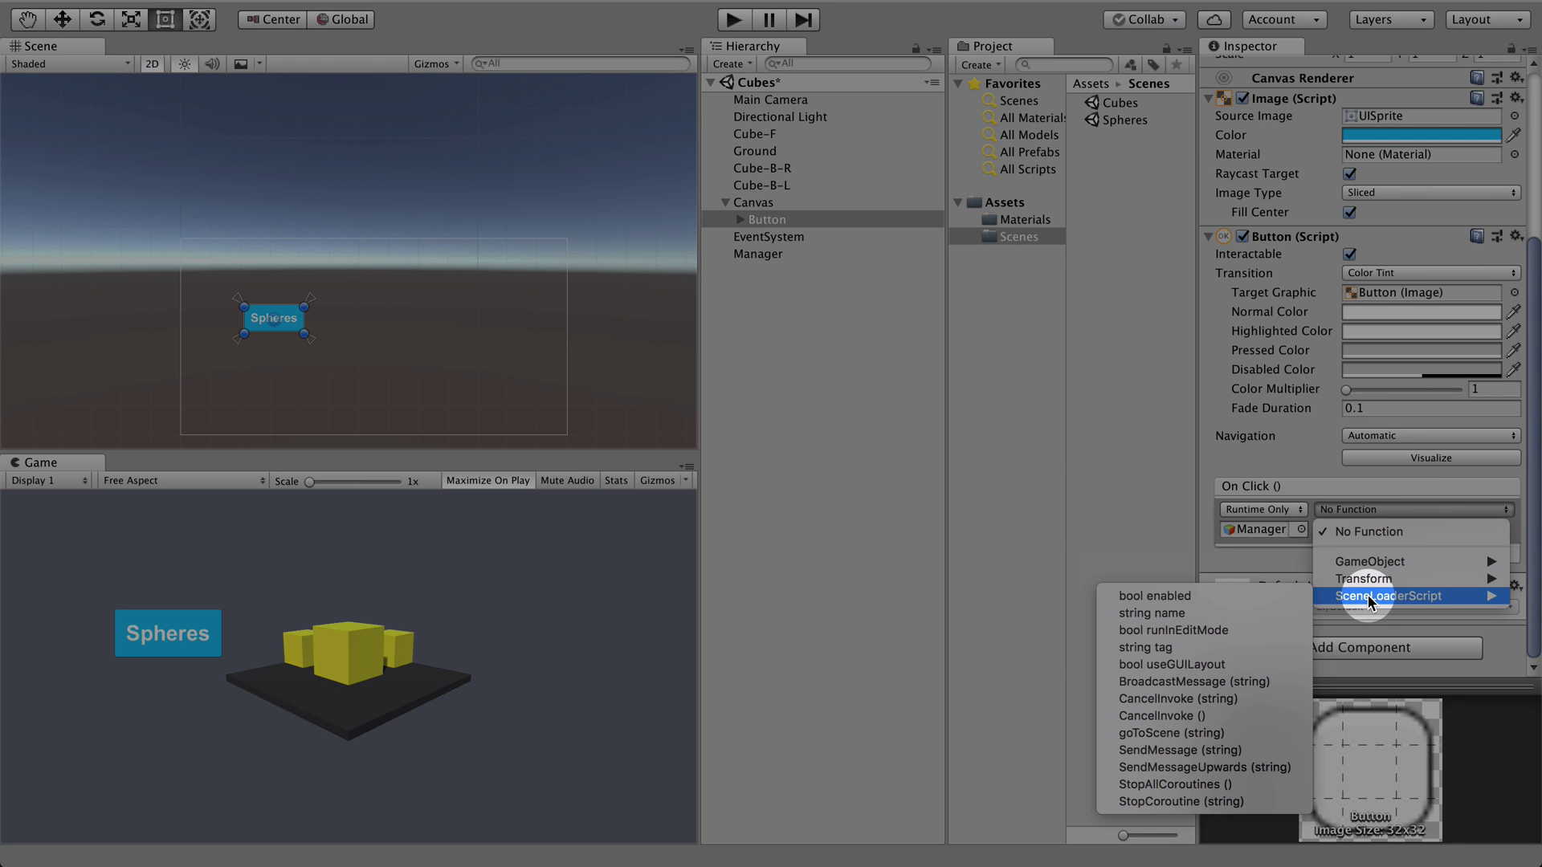
pyautogui.moveTo(1400, 596)
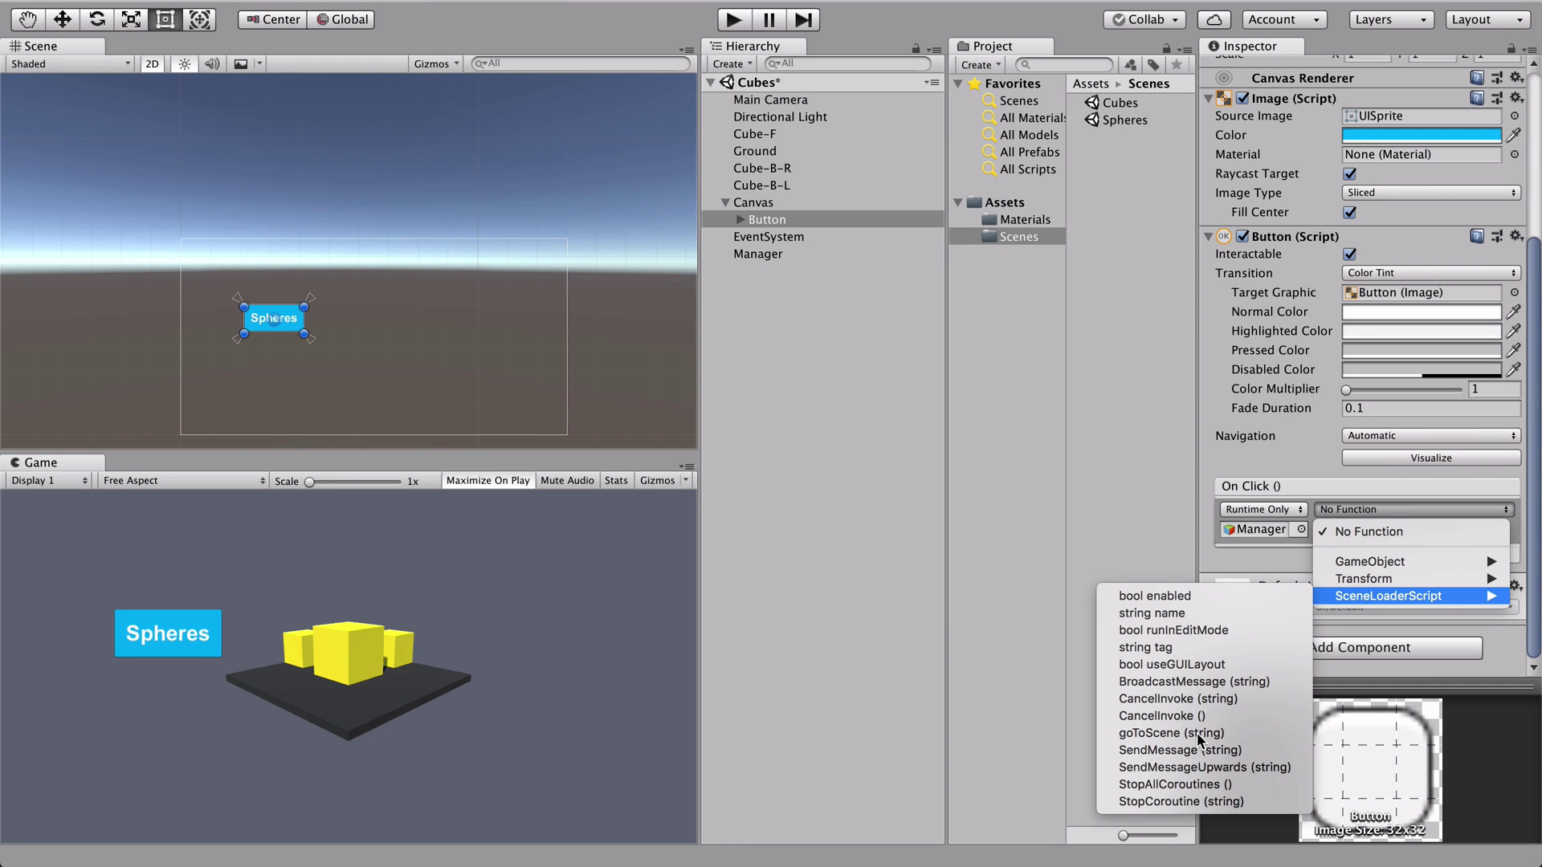
pyautogui.click(1192, 735)
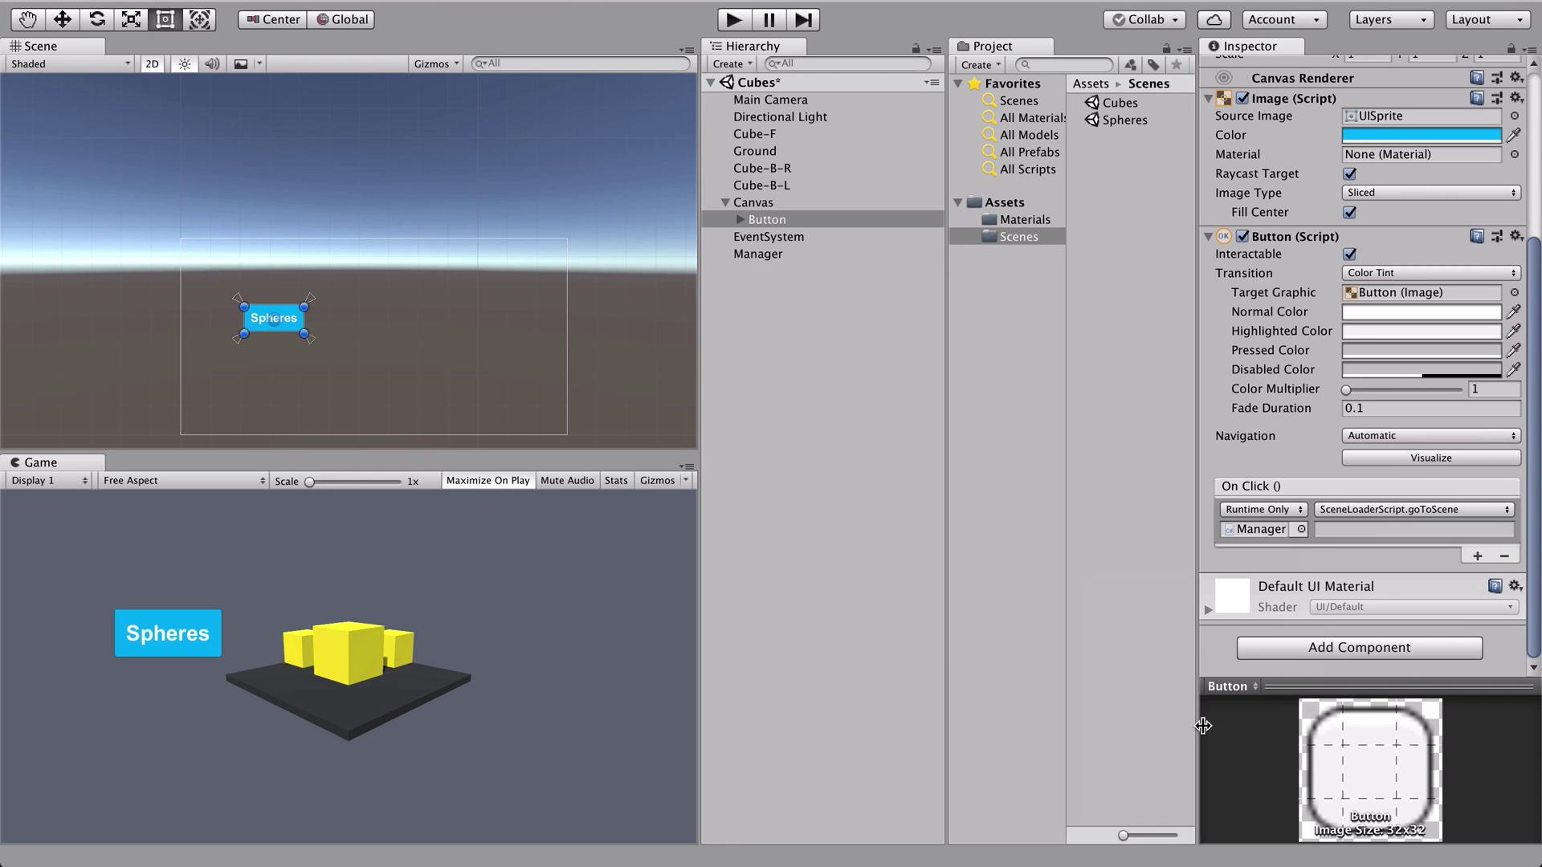
pyautogui.click(1375, 527)
pyautogui.write('Sphe')
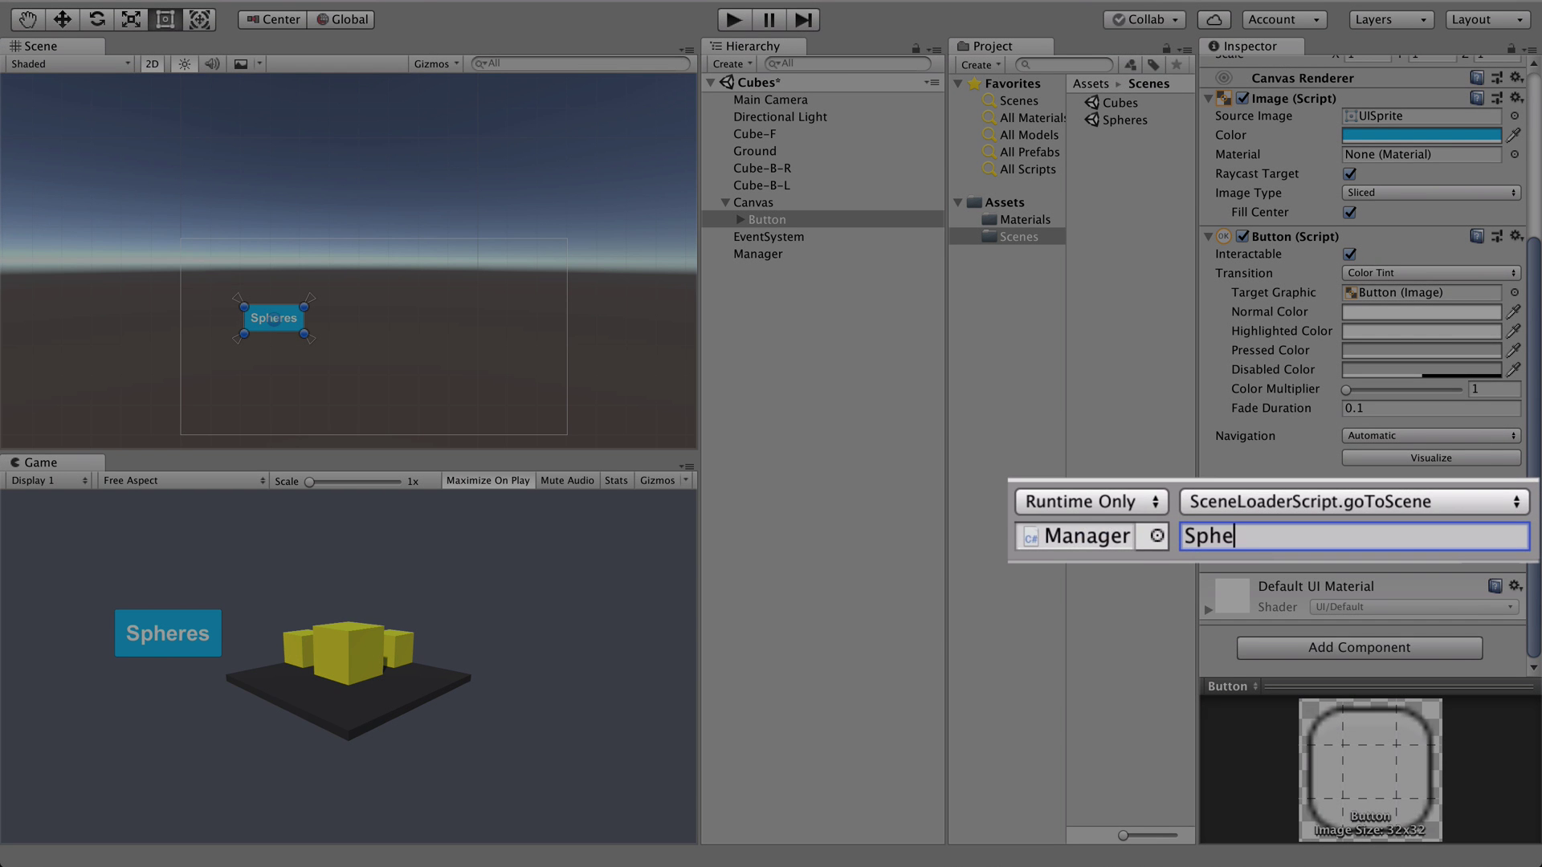
pyautogui.write('res')
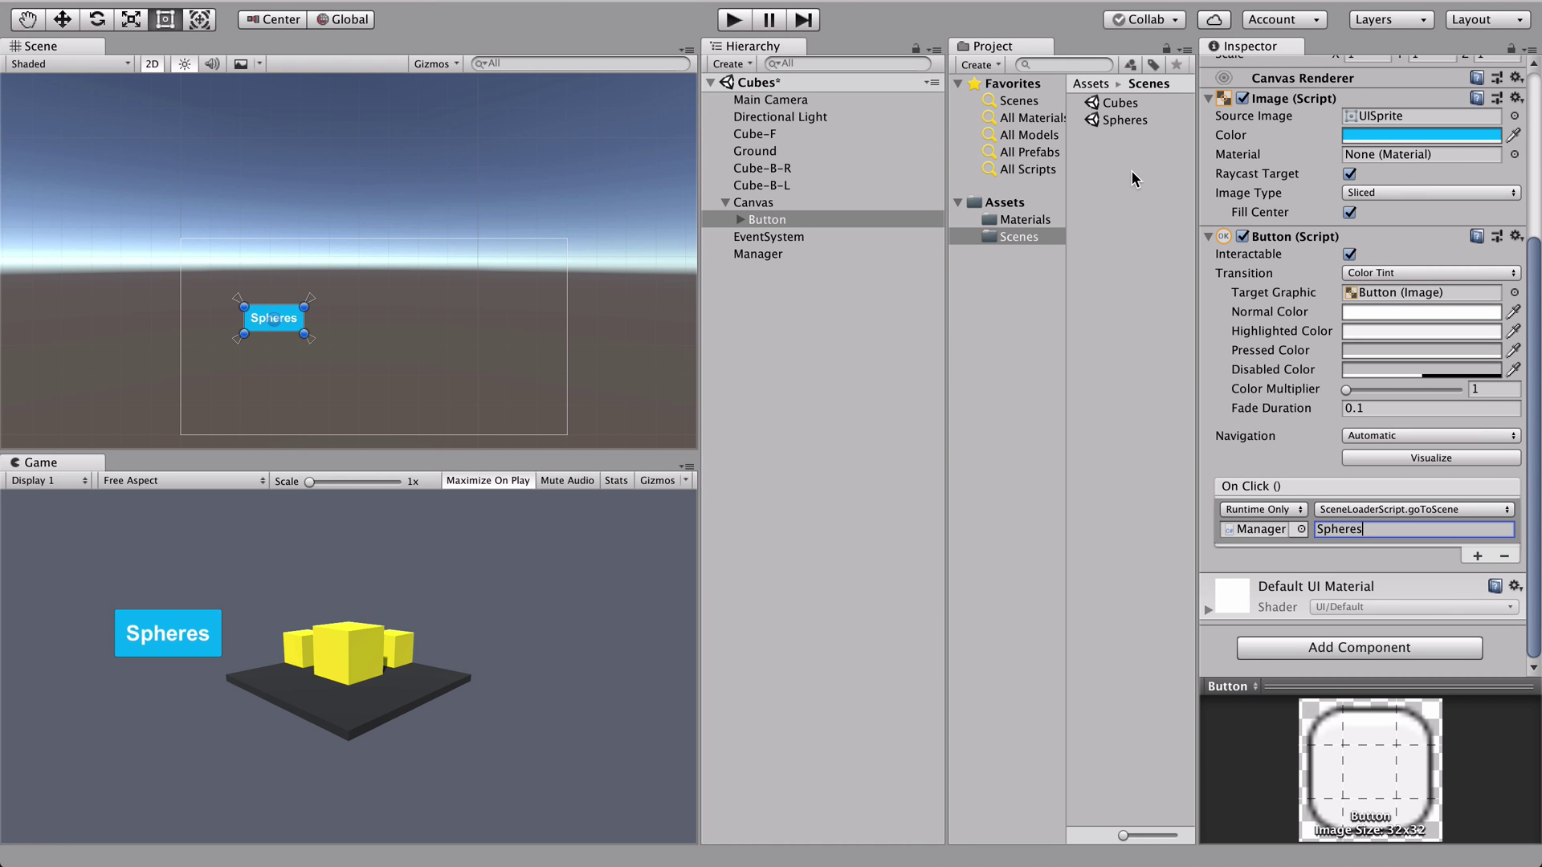
pyautogui.hotkey('ctrl', 's')
pyautogui.hotkey('ctrl', 'p')
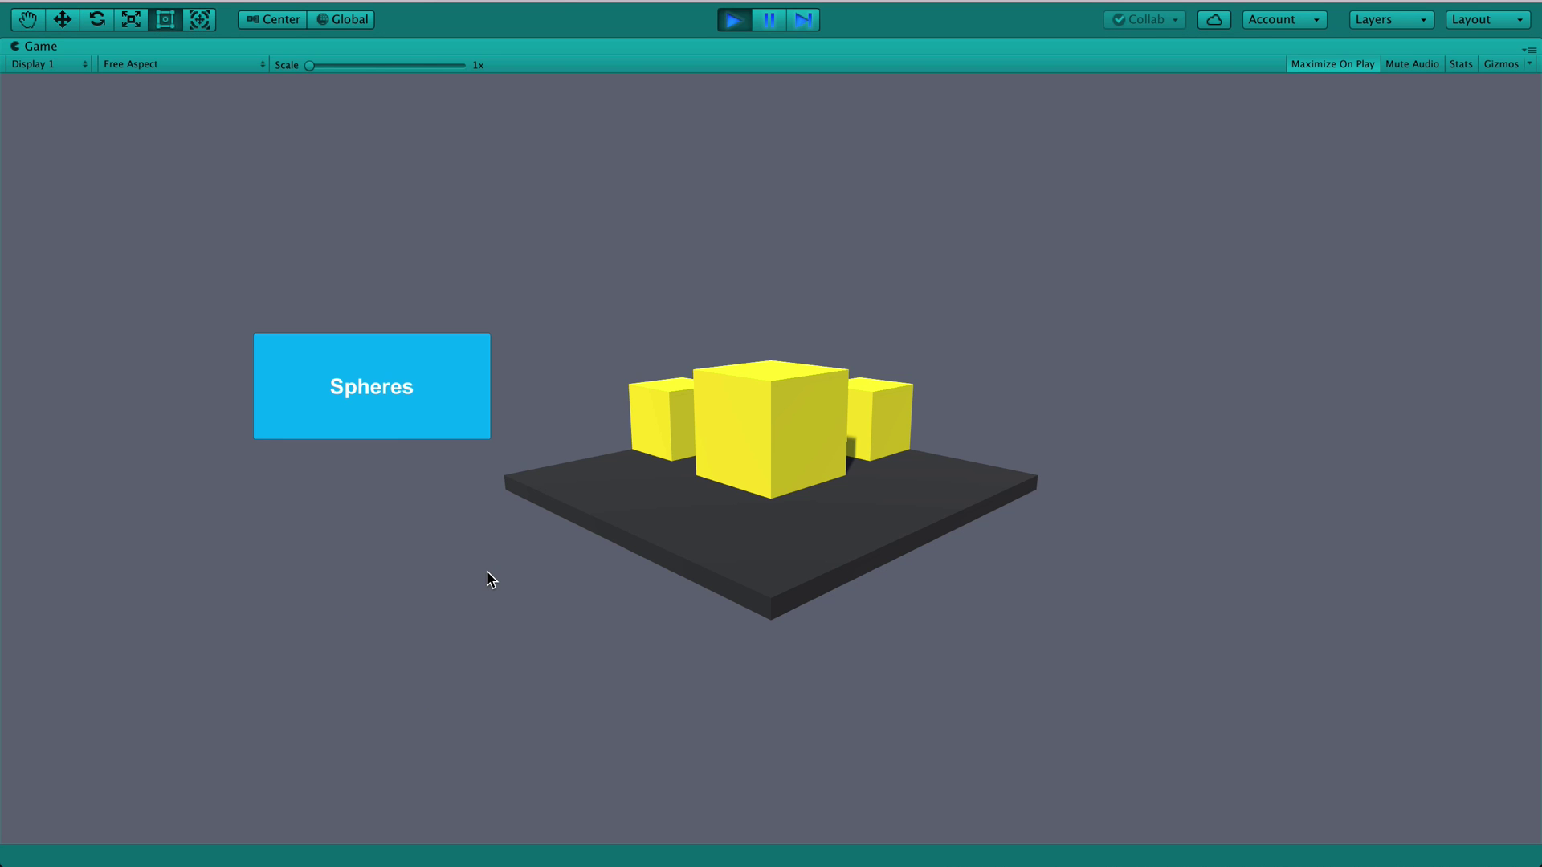
pyautogui.click(420, 374)
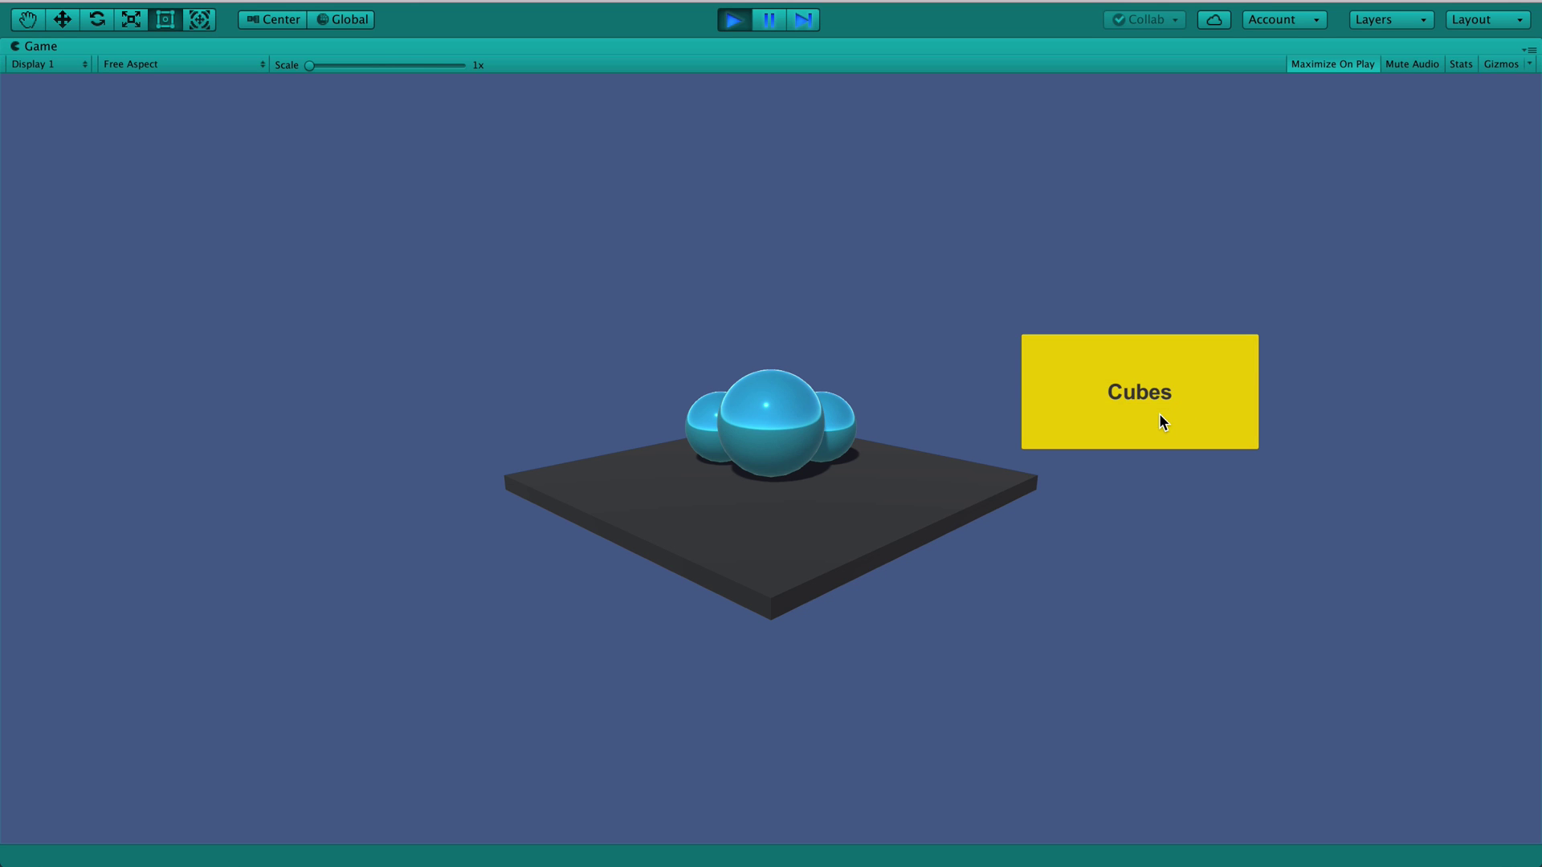
pyautogui.hotkey('ctrl', 'p')
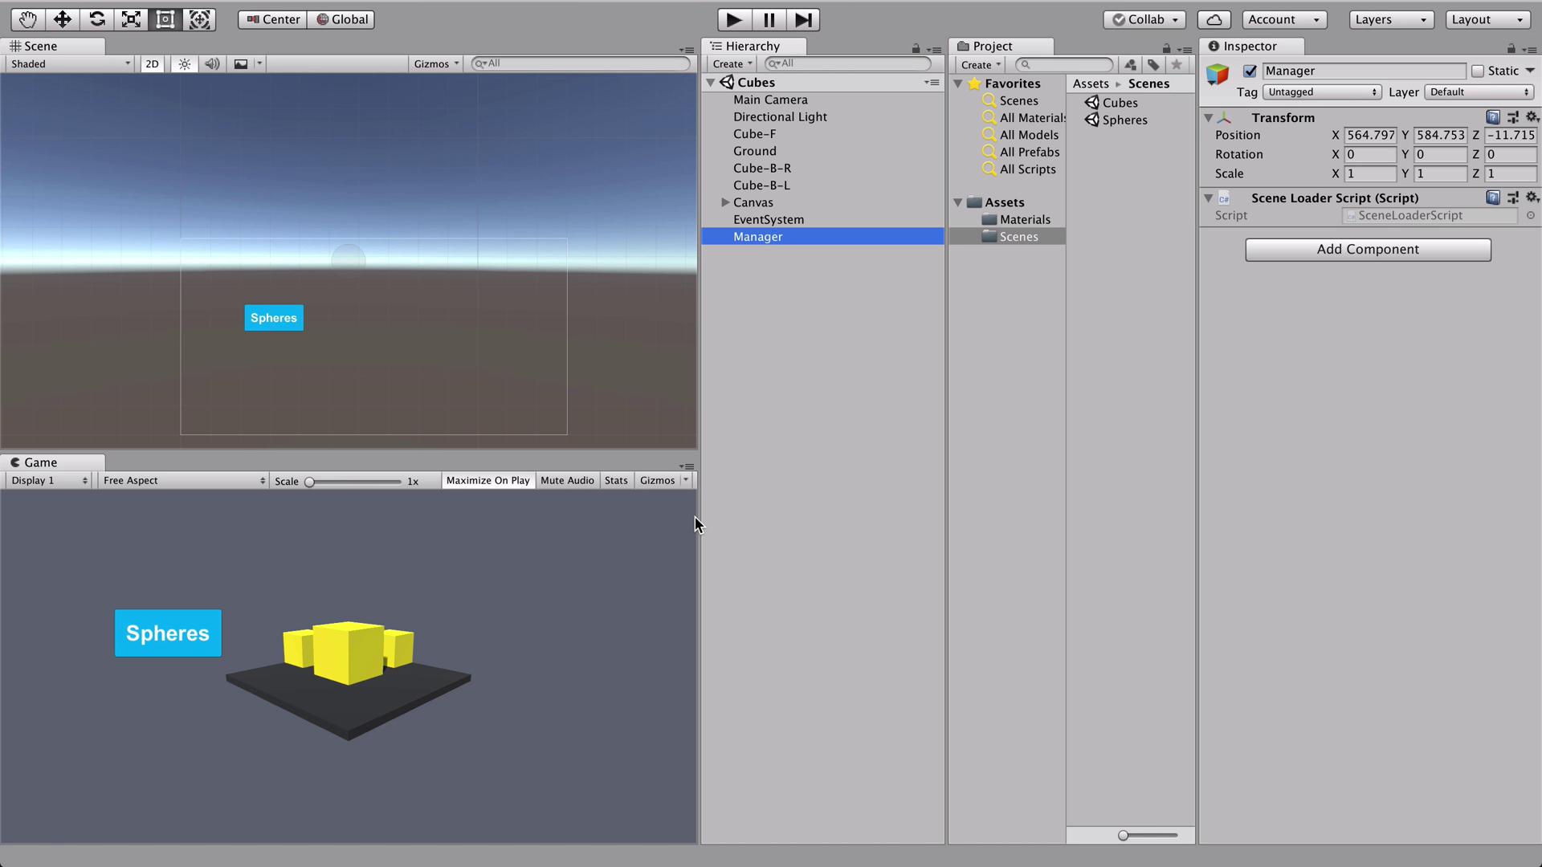
# Copy the Manager object from Cubes and paste it into the Spheres scene hierarchy.
pyautogui.rightClick(771, 237)
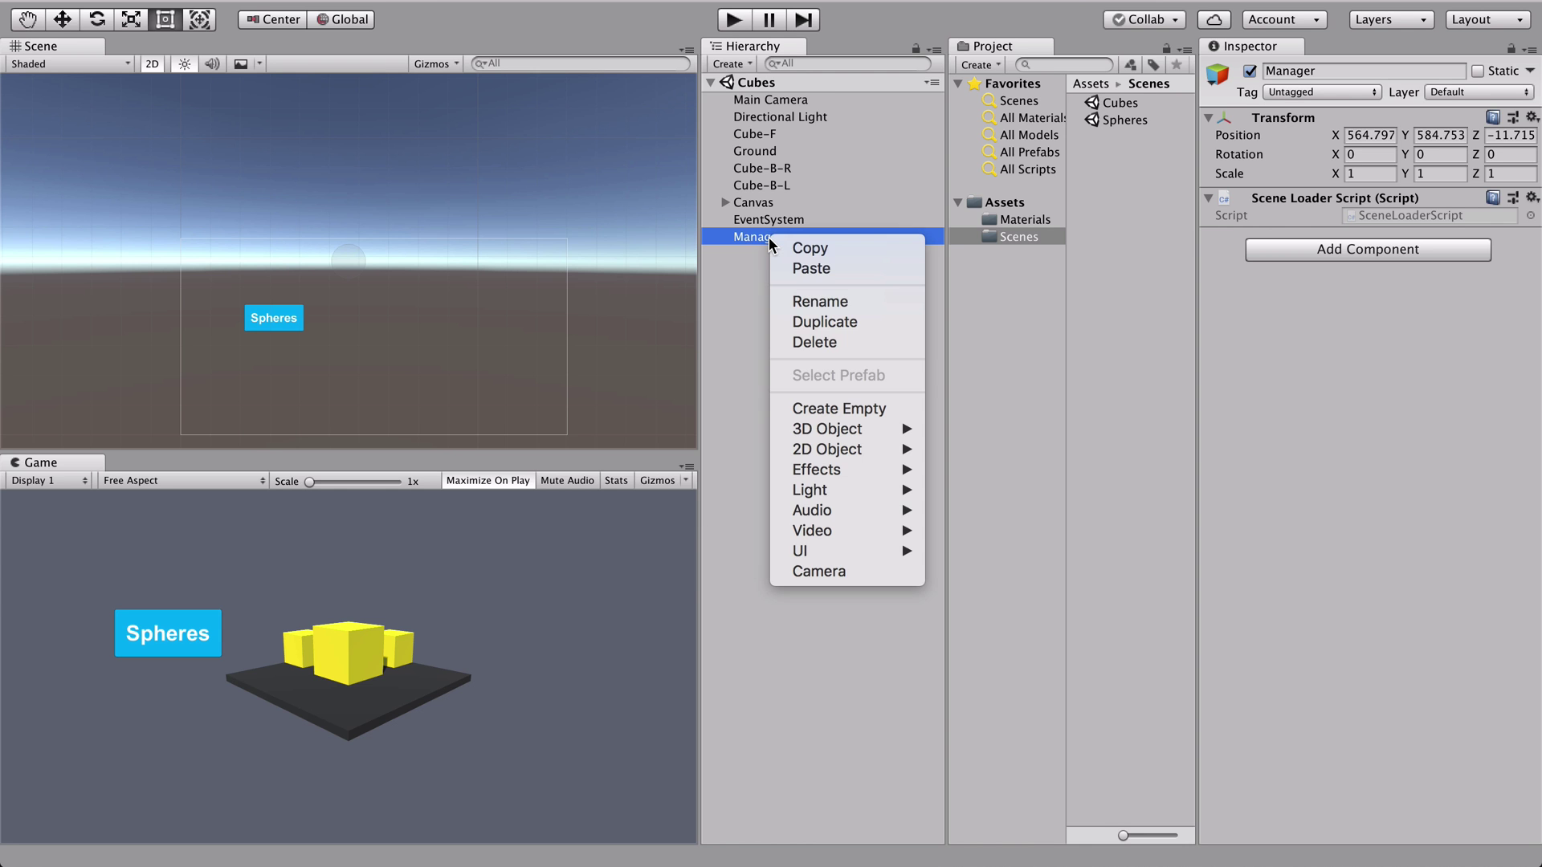
pyautogui.click(819, 256)
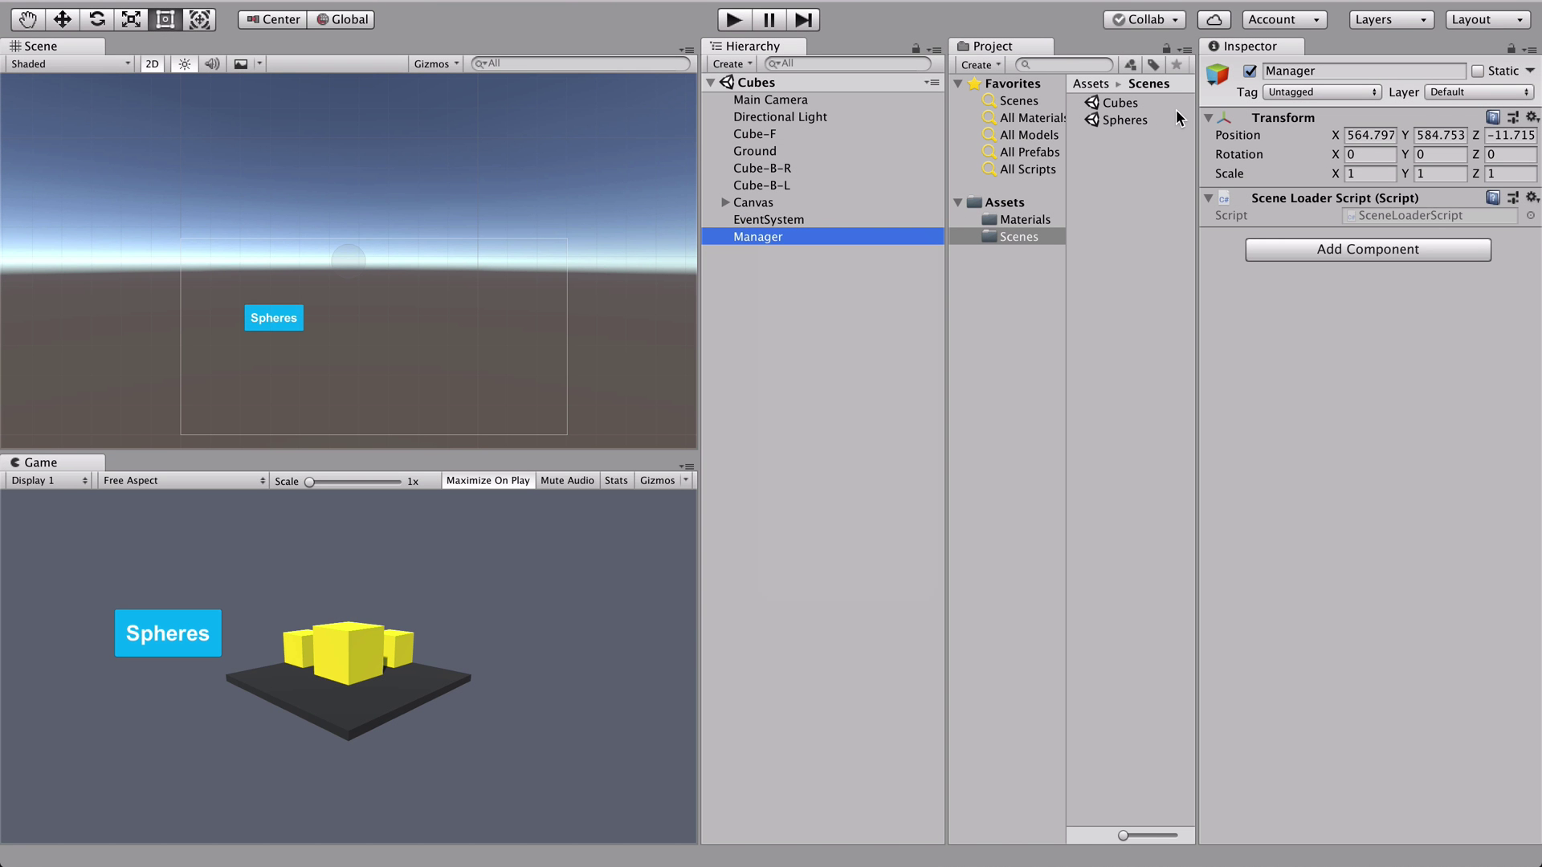
pyautogui.doubleClick(1134, 123)
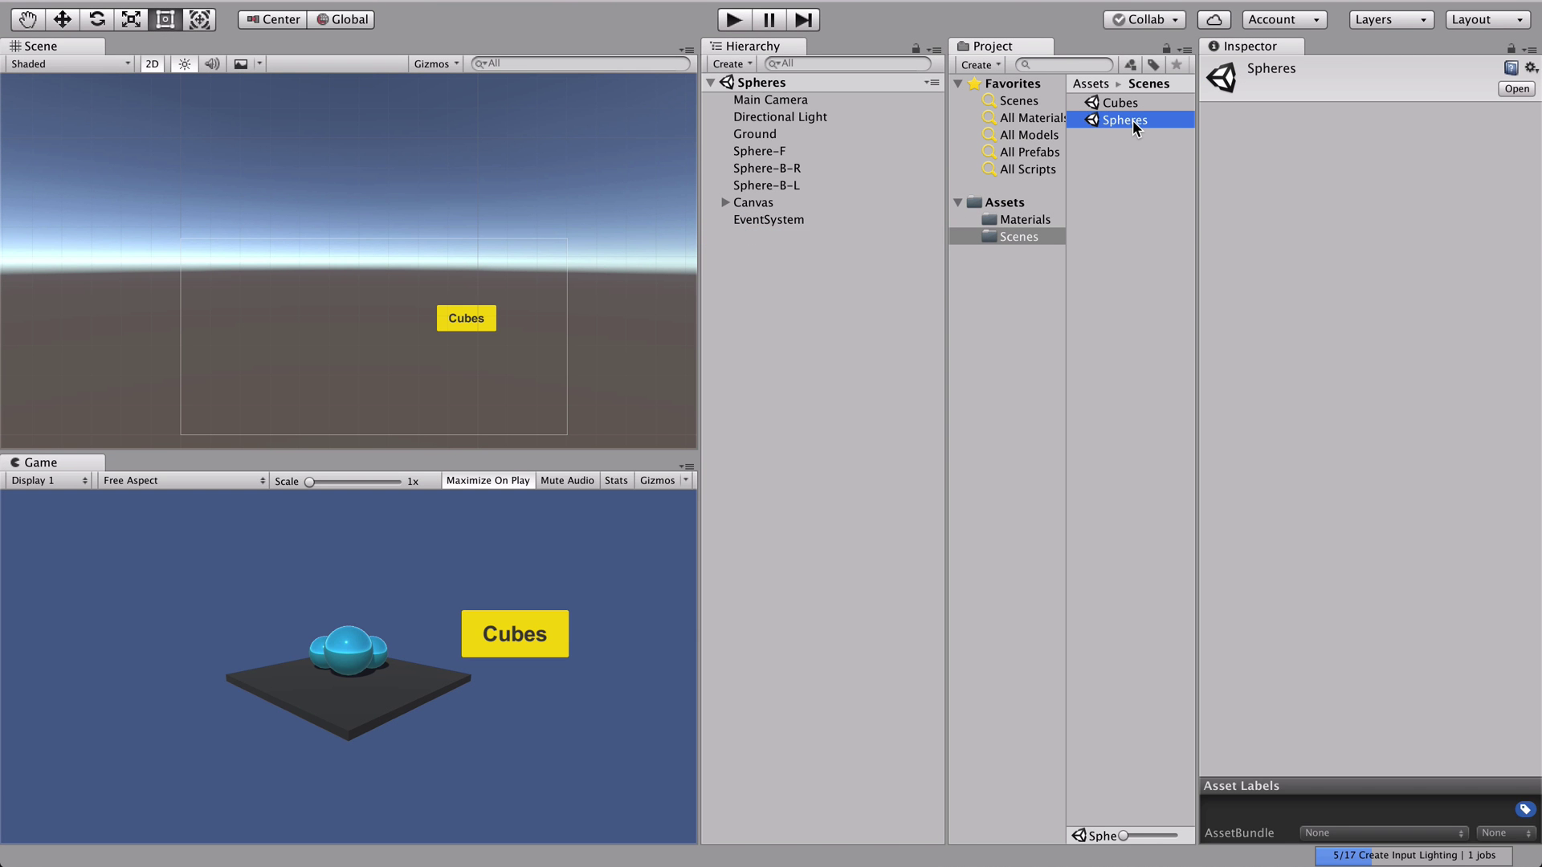
pyautogui.rightClick(765, 262)
pyautogui.click(797, 294)
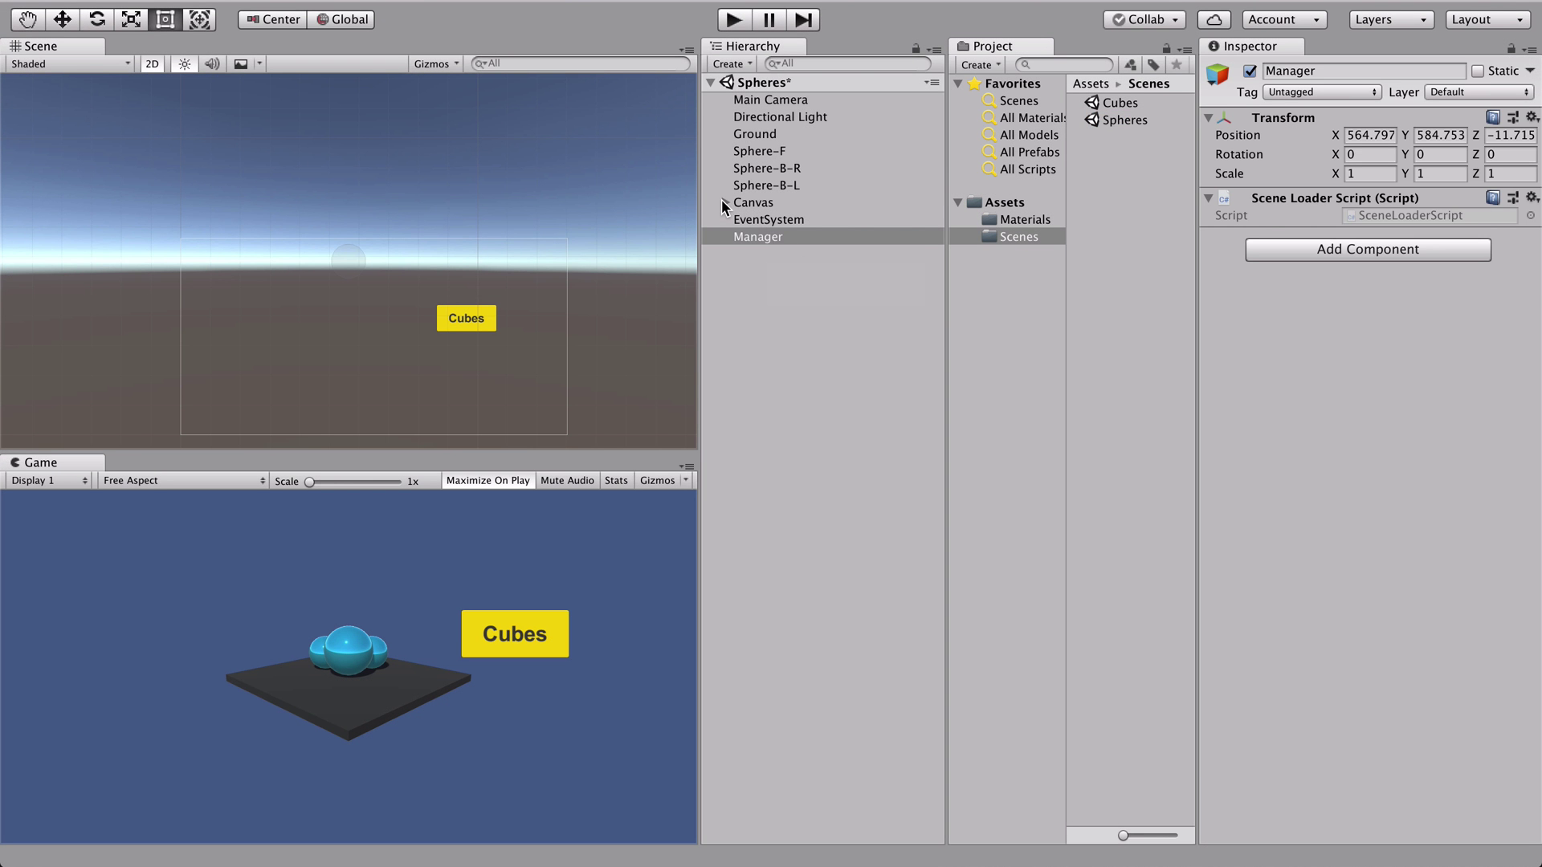
pyautogui.click(726, 203)
# Make the Spheres scene Button's On Click call Manager's SceneLoaderScript.goToScene with 'Cubes'.
pyautogui.click(767, 225)
pyautogui.scroll(-5, 1353, 542)
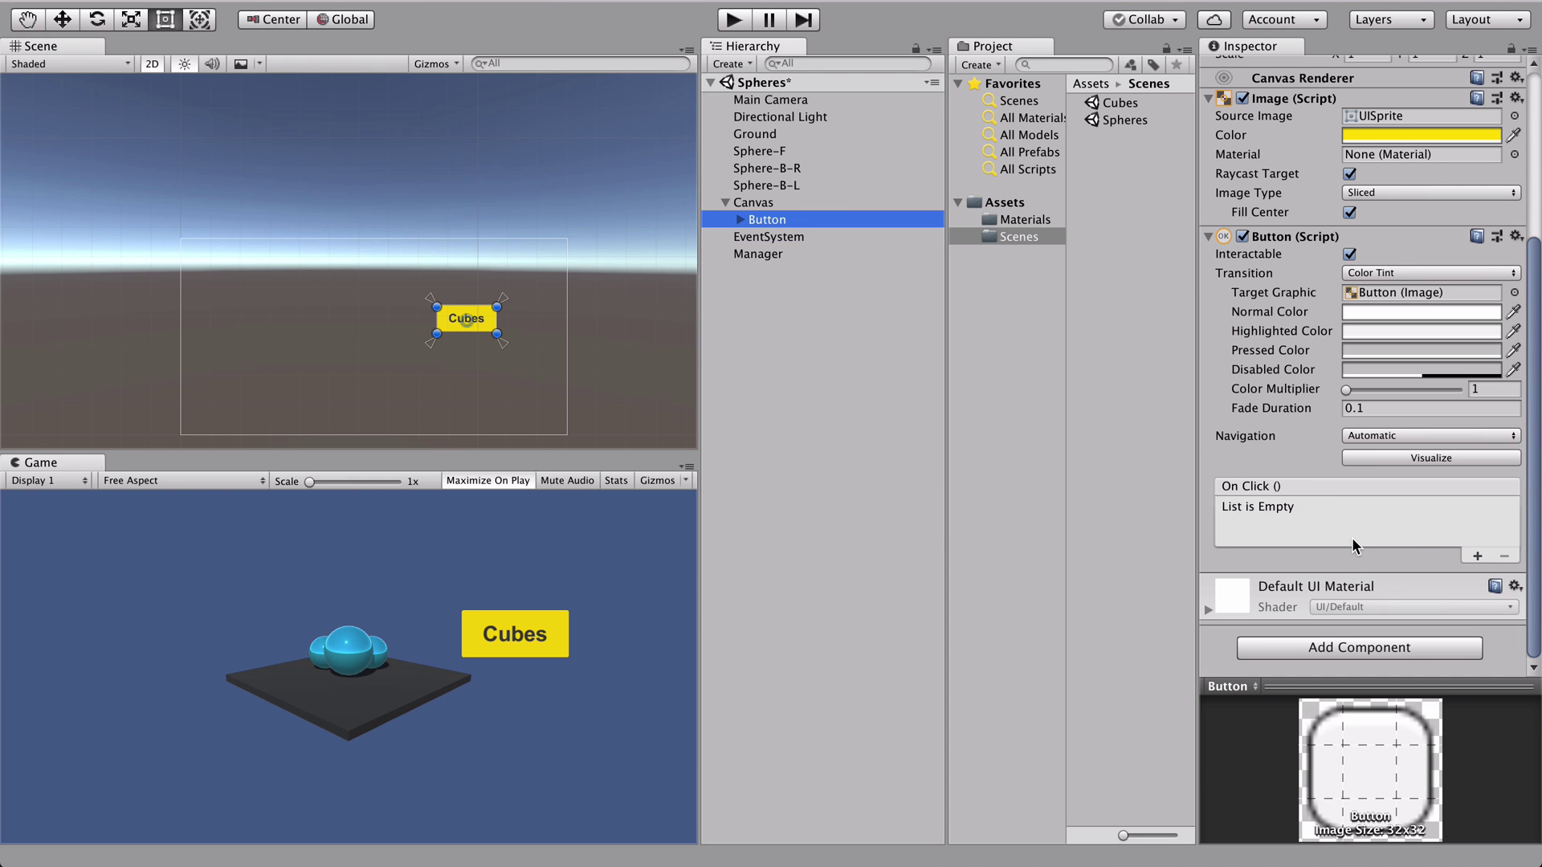
pyautogui.click(1476, 555)
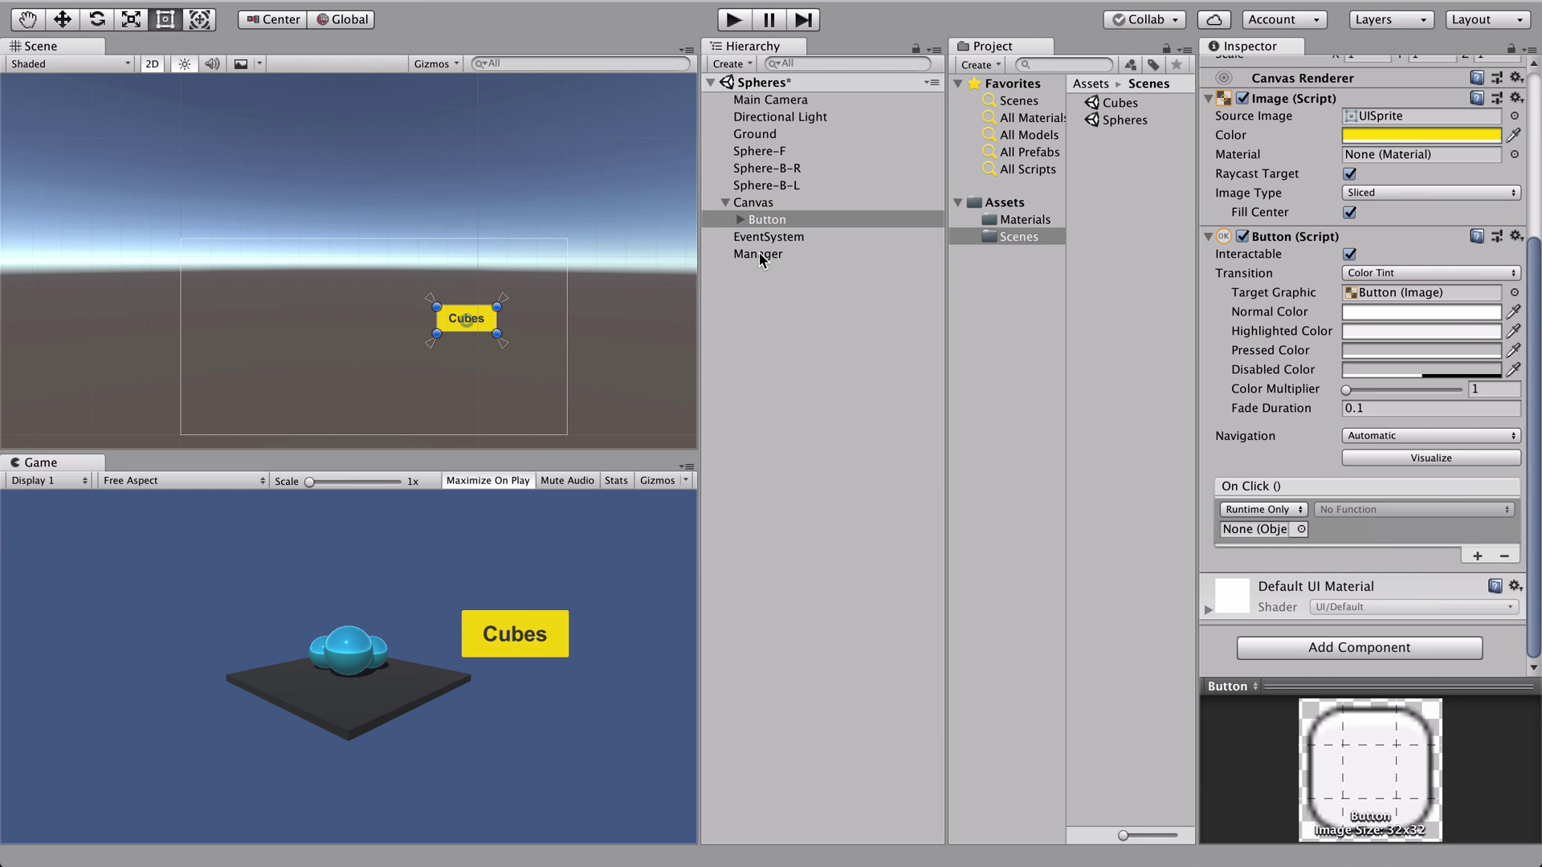
pyautogui.moveTo(786, 258); pyautogui.dragTo(1255, 534)
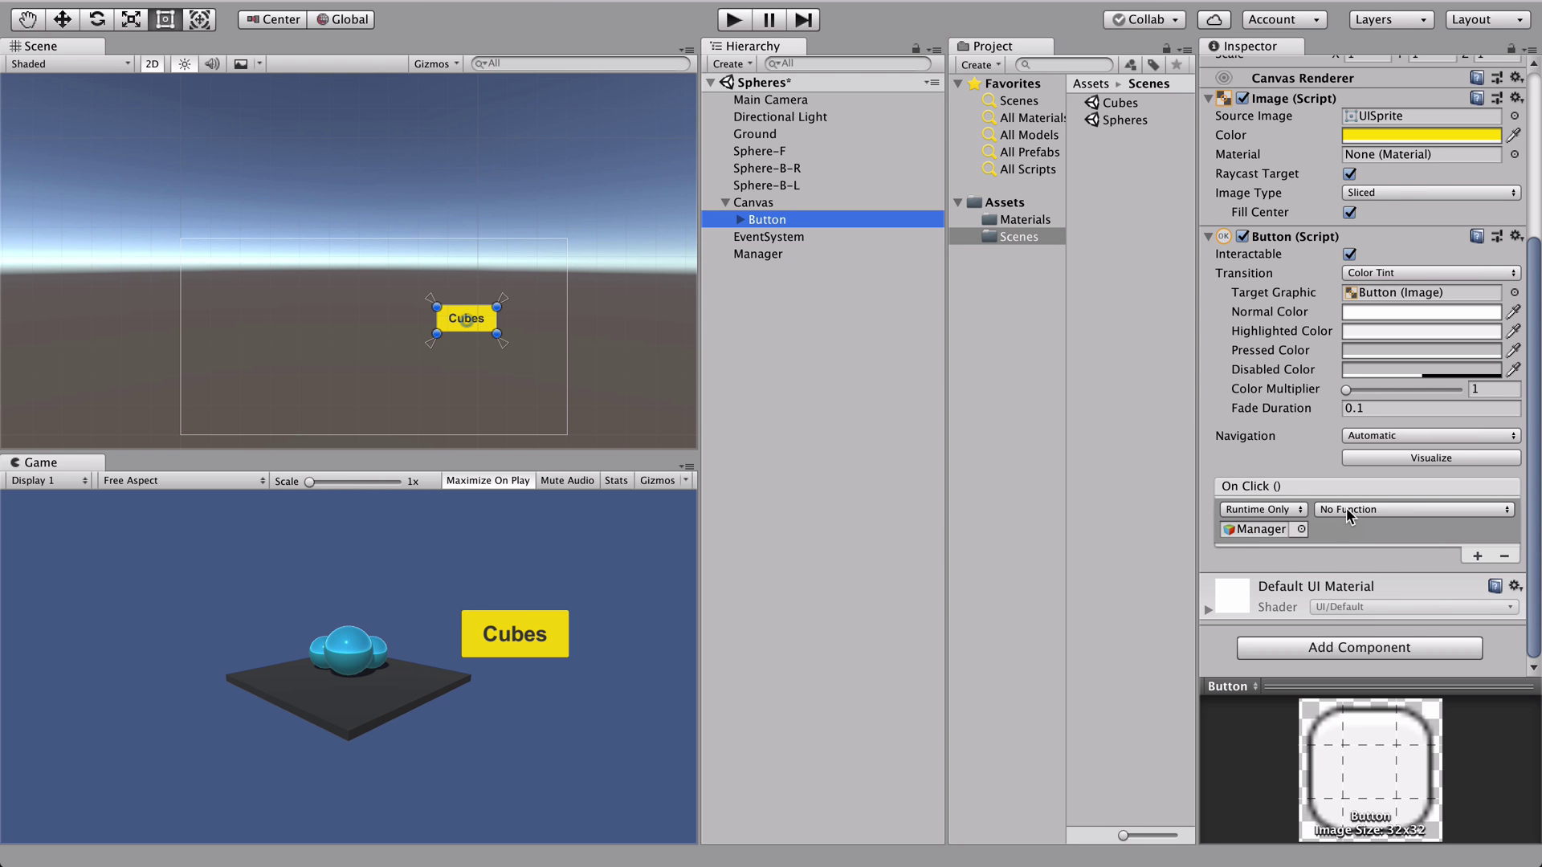
pyautogui.click(1351, 506)
pyautogui.moveTo(1368, 596)
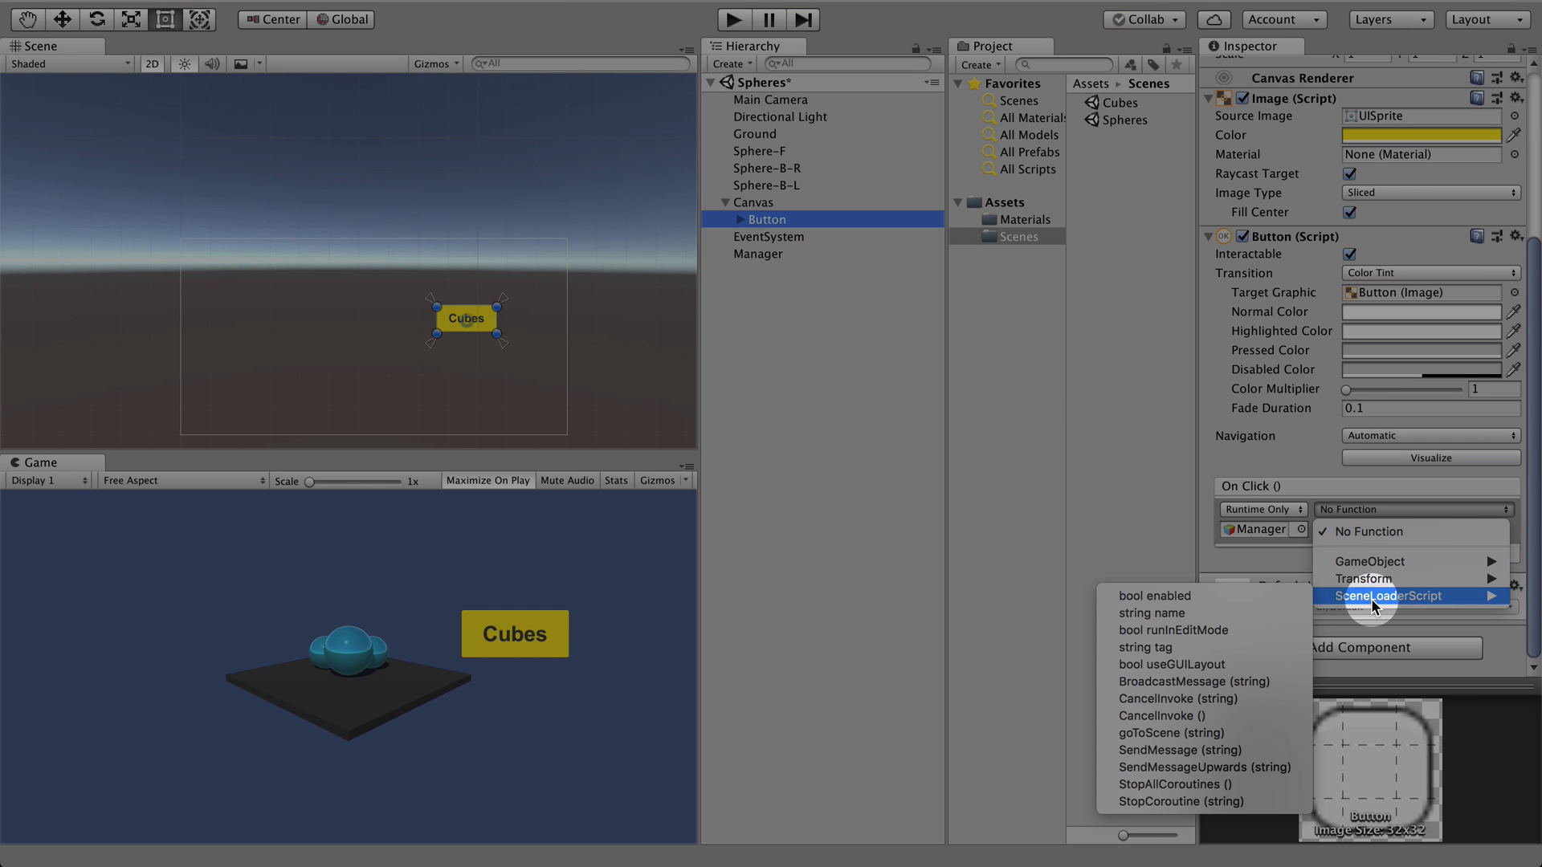
pyautogui.click(1196, 734)
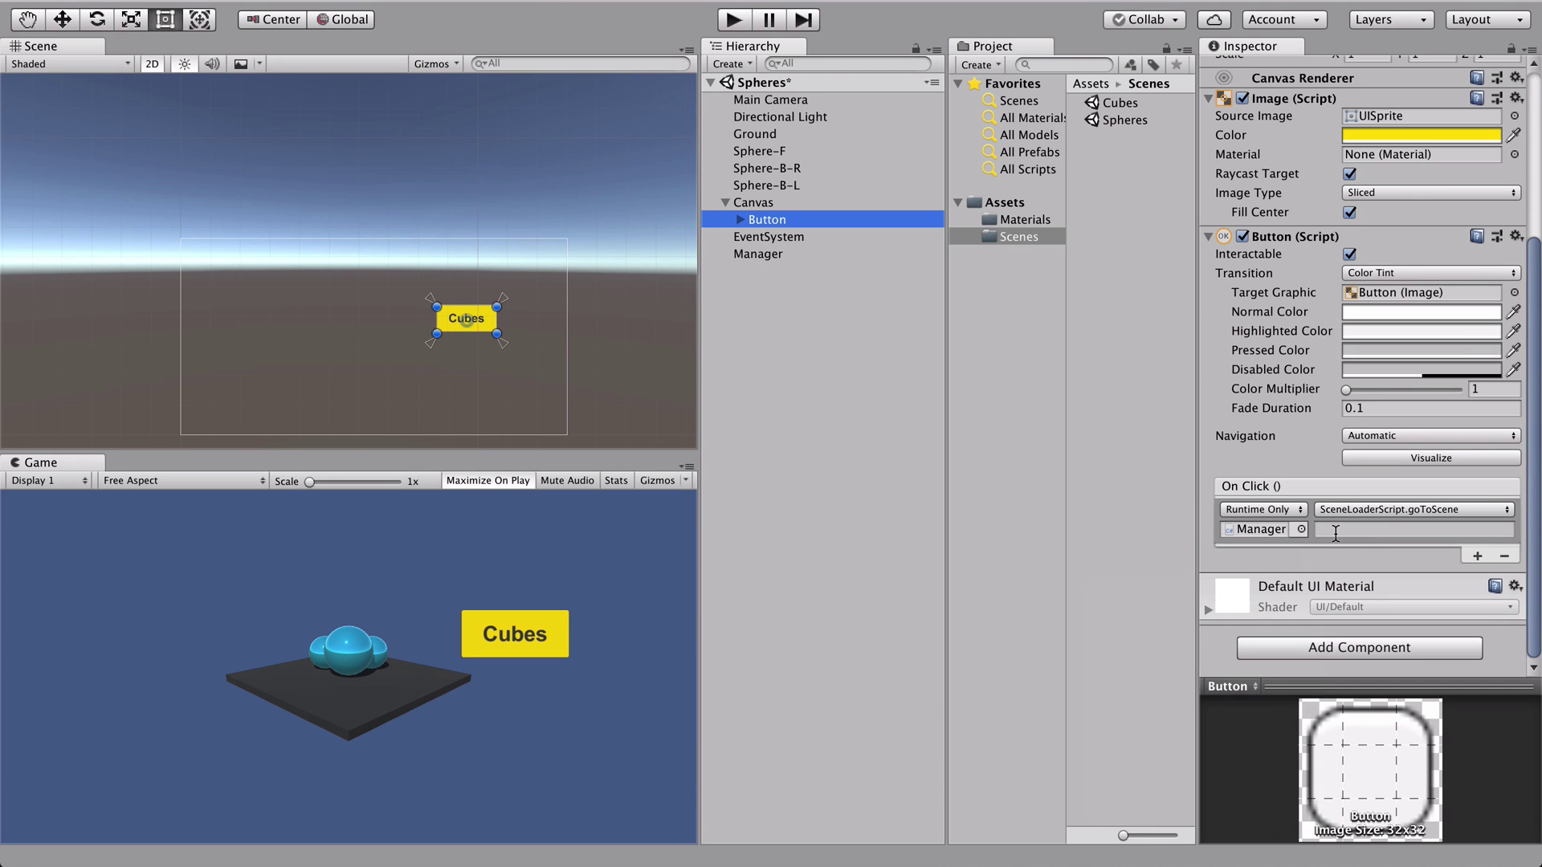
pyautogui.click(1338, 533)
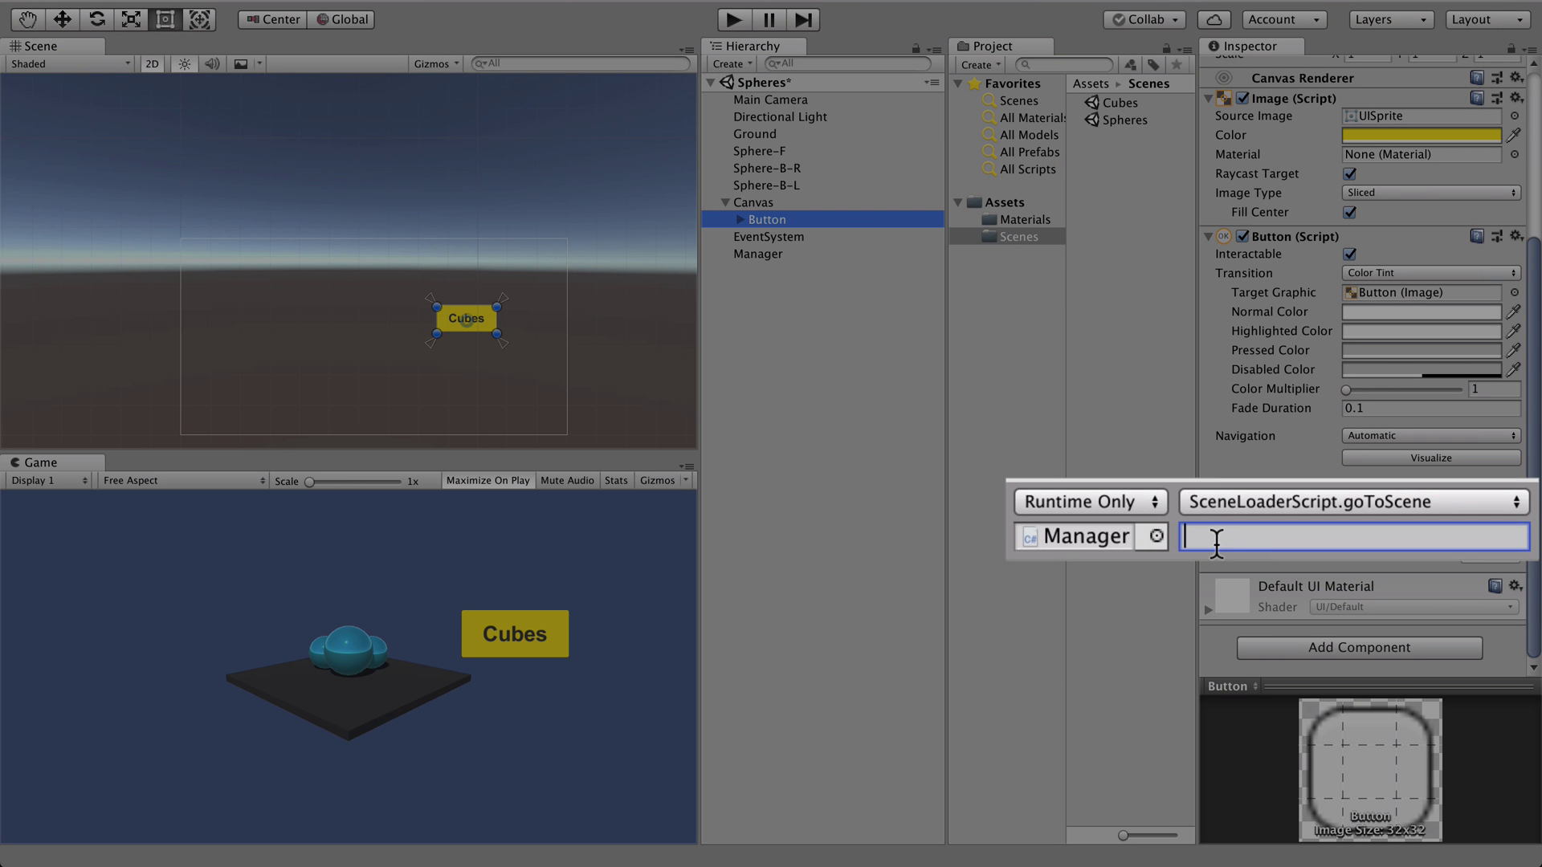
pyautogui.write('Cubes')
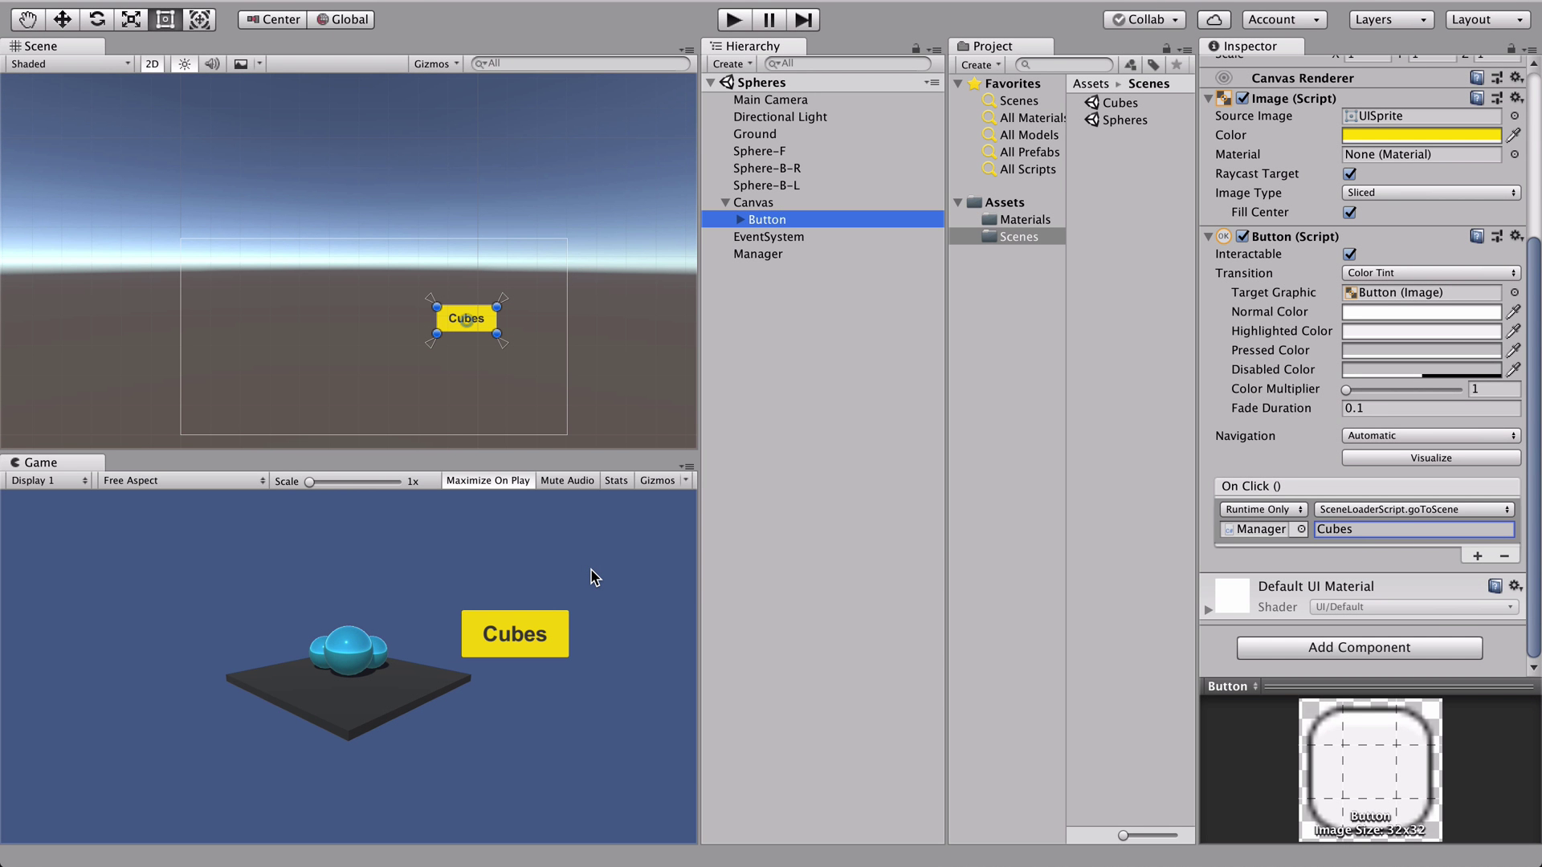
# Play-test by switching to Cubes and back to Spheres with the buttons, then stop.
pyautogui.press('super+p')
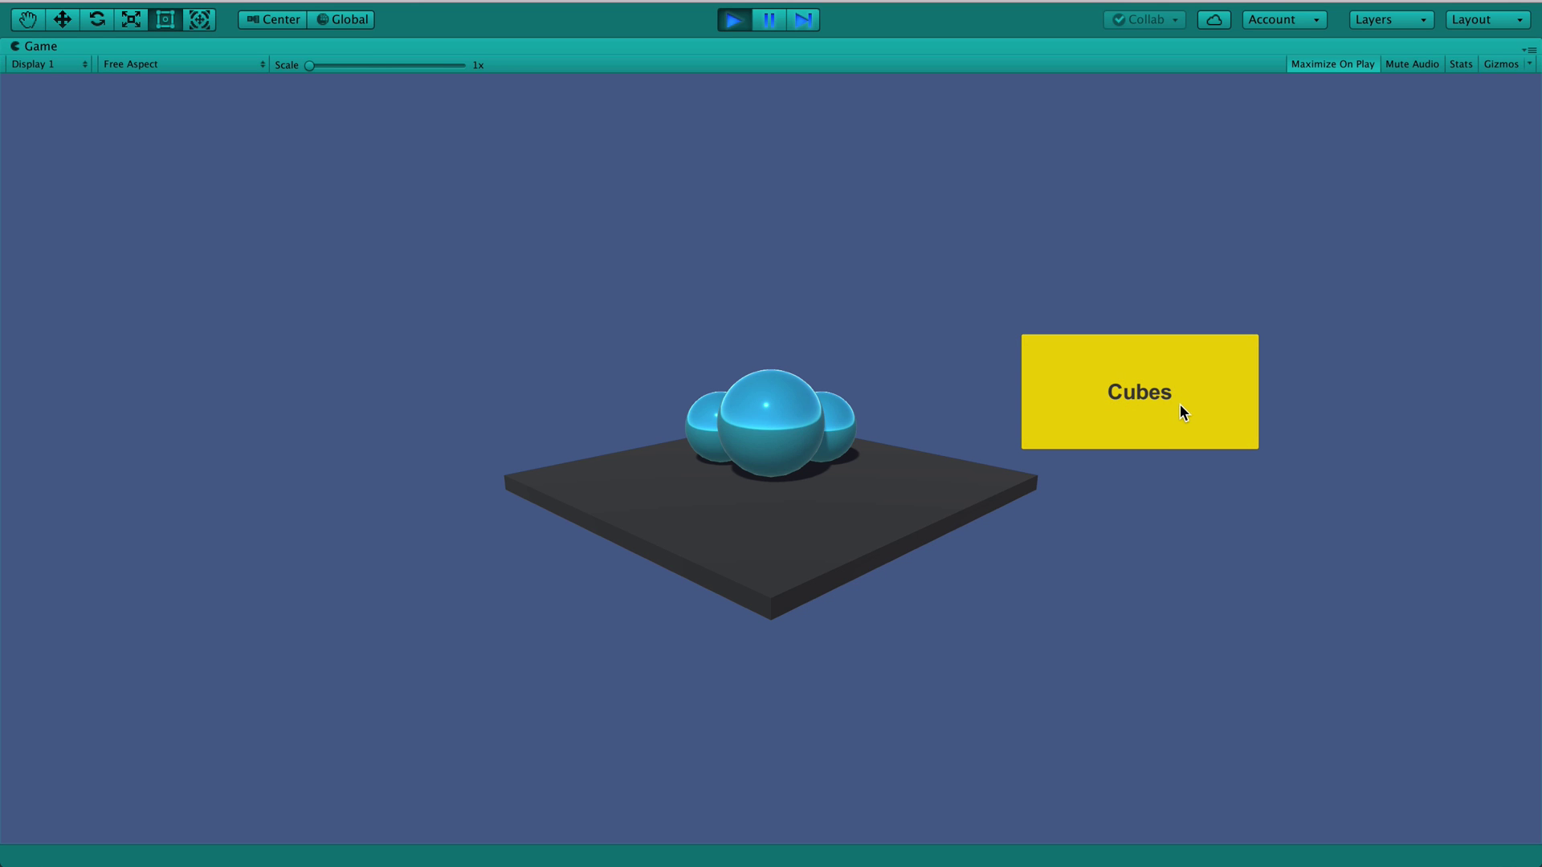
pyautogui.click(1159, 415)
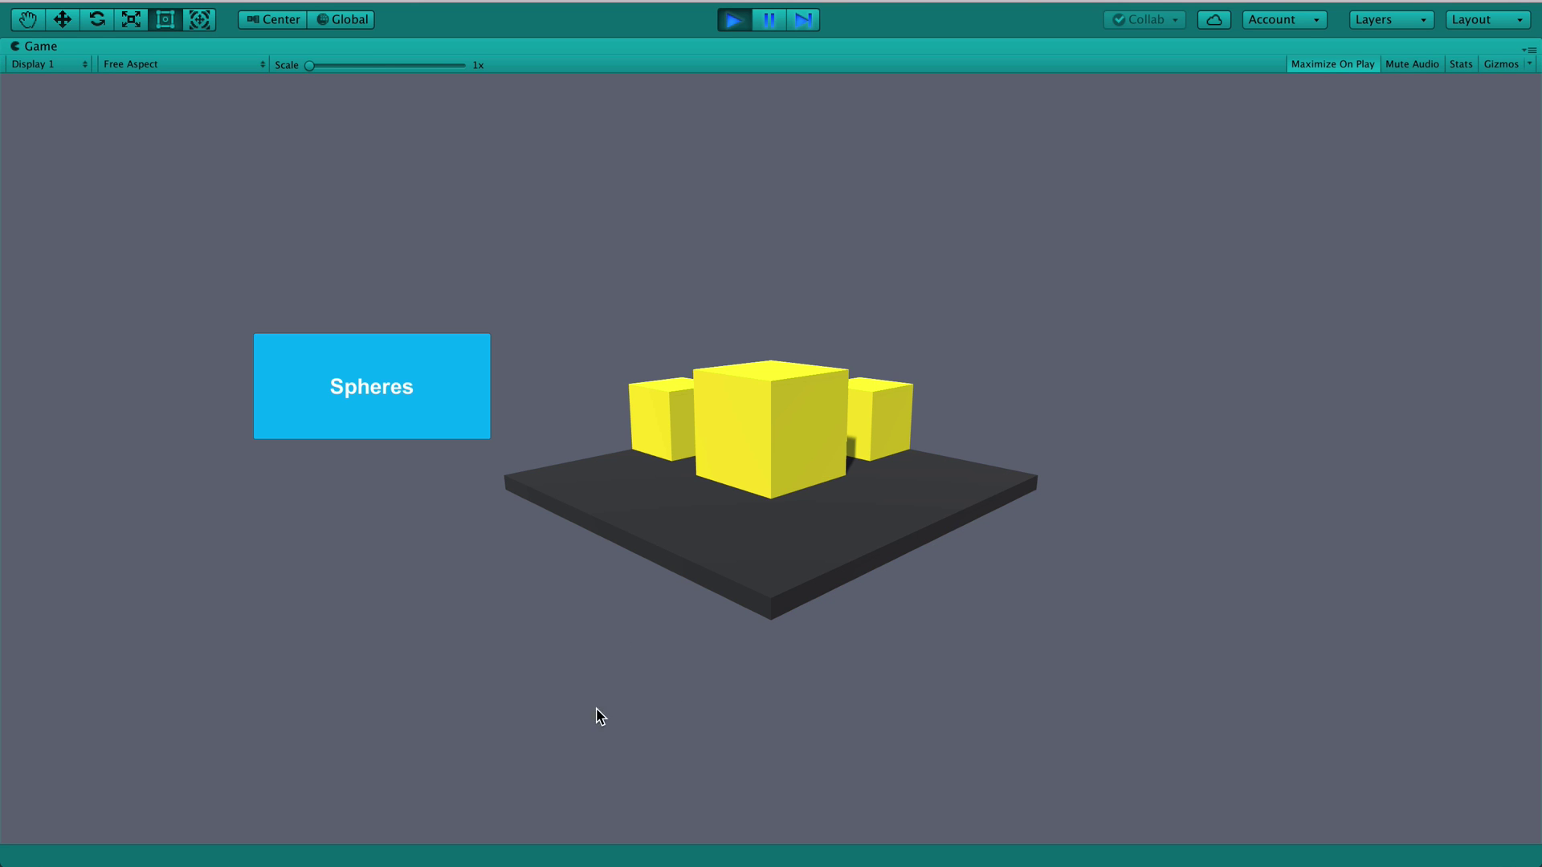
pyautogui.click(393, 371)
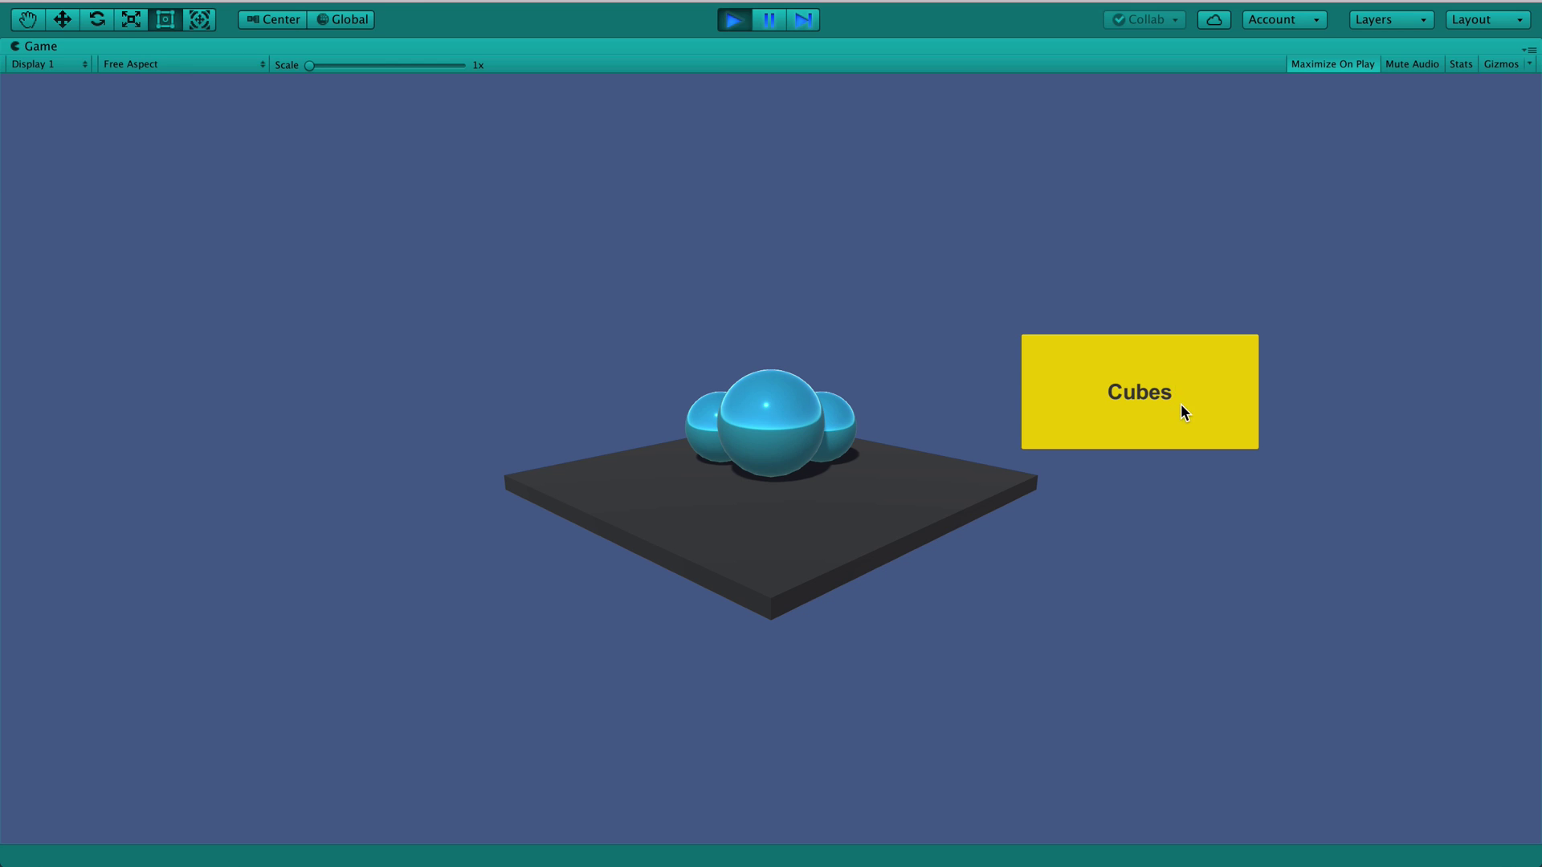
pyautogui.press('super+p')
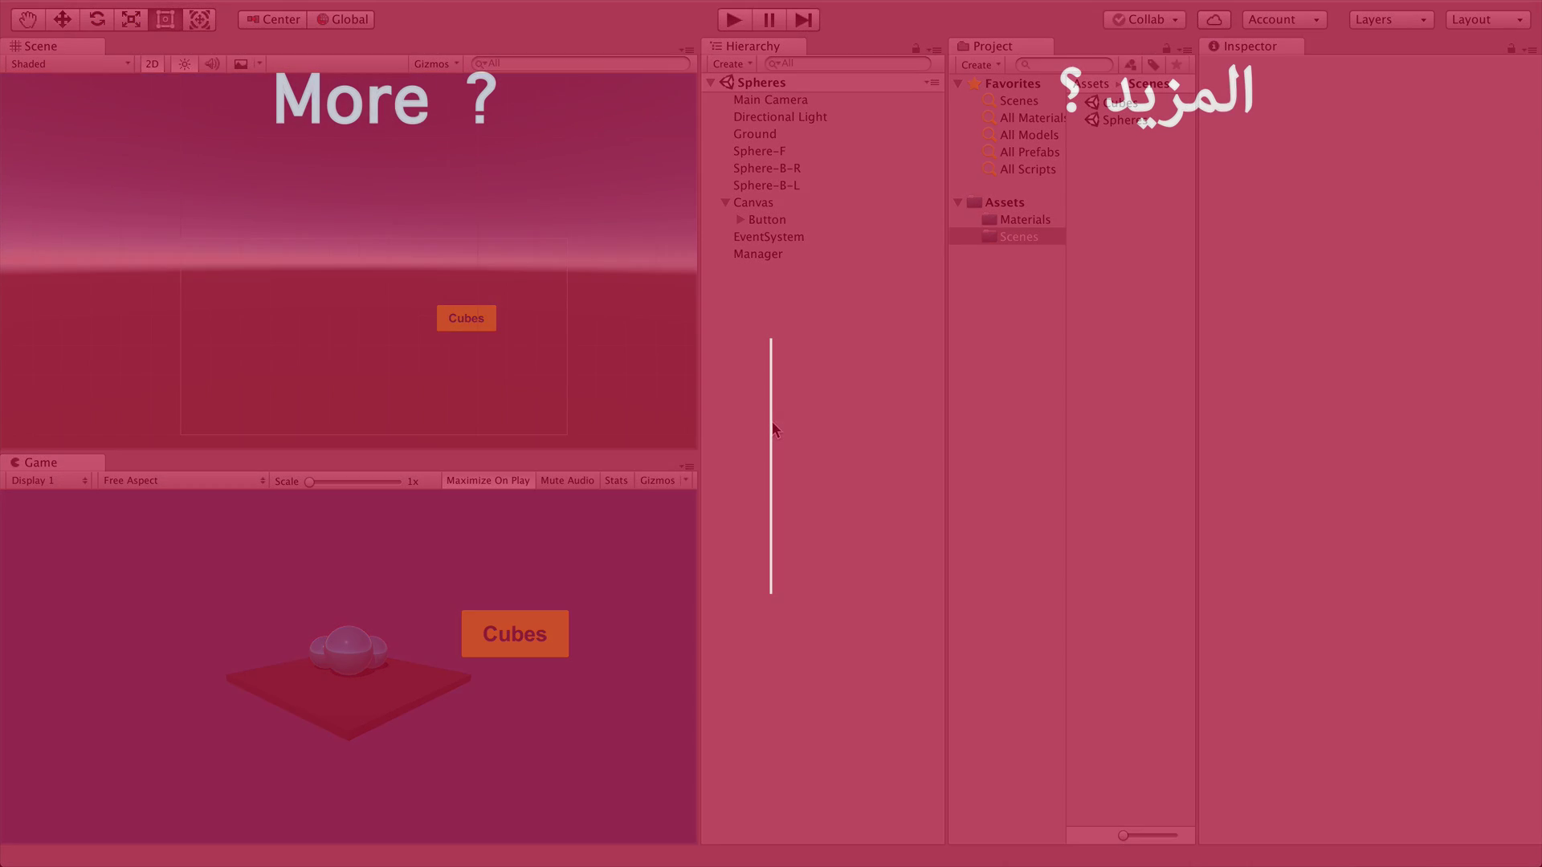